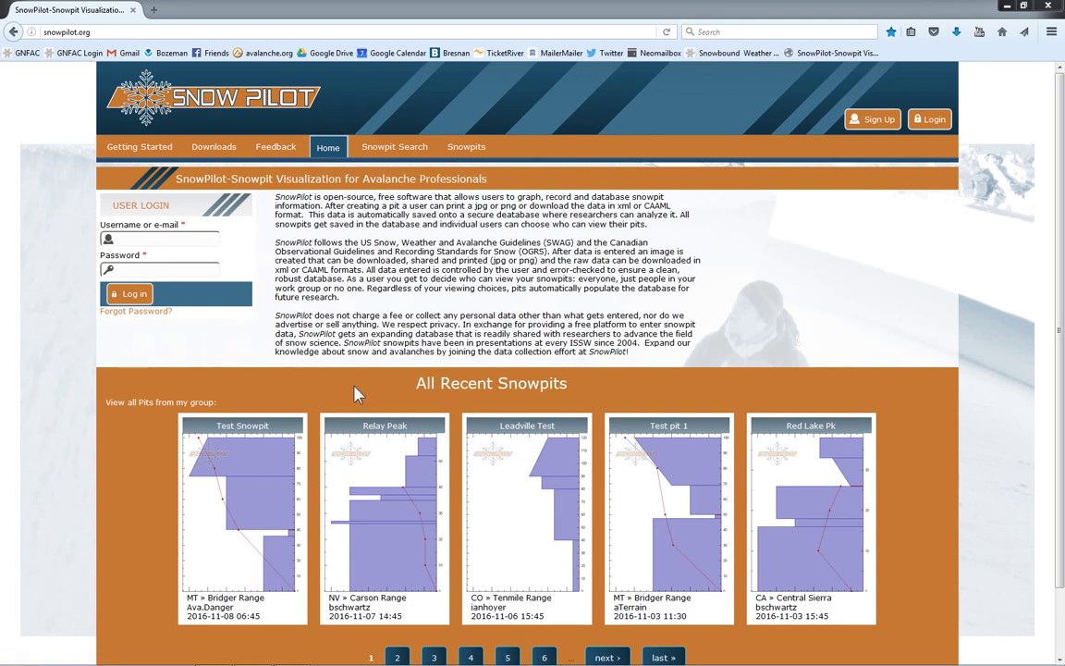
Step: Browse the Getting Started quick-start tutorial on signing up and creating snowpits
left_click(141, 153)
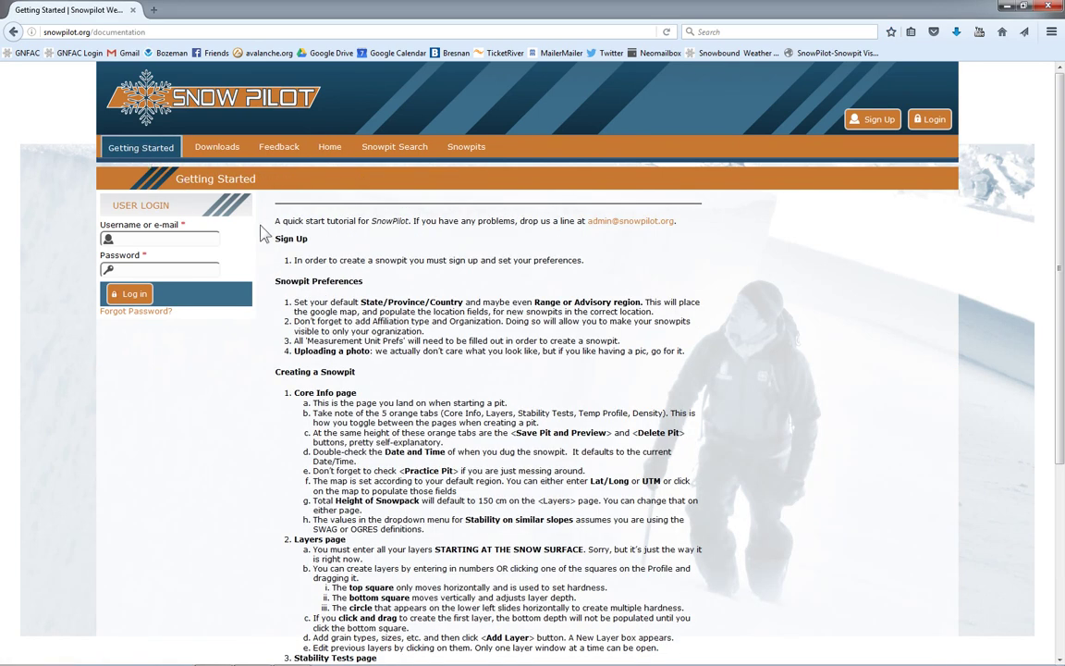
scroll(1062, 279, "down", 3)
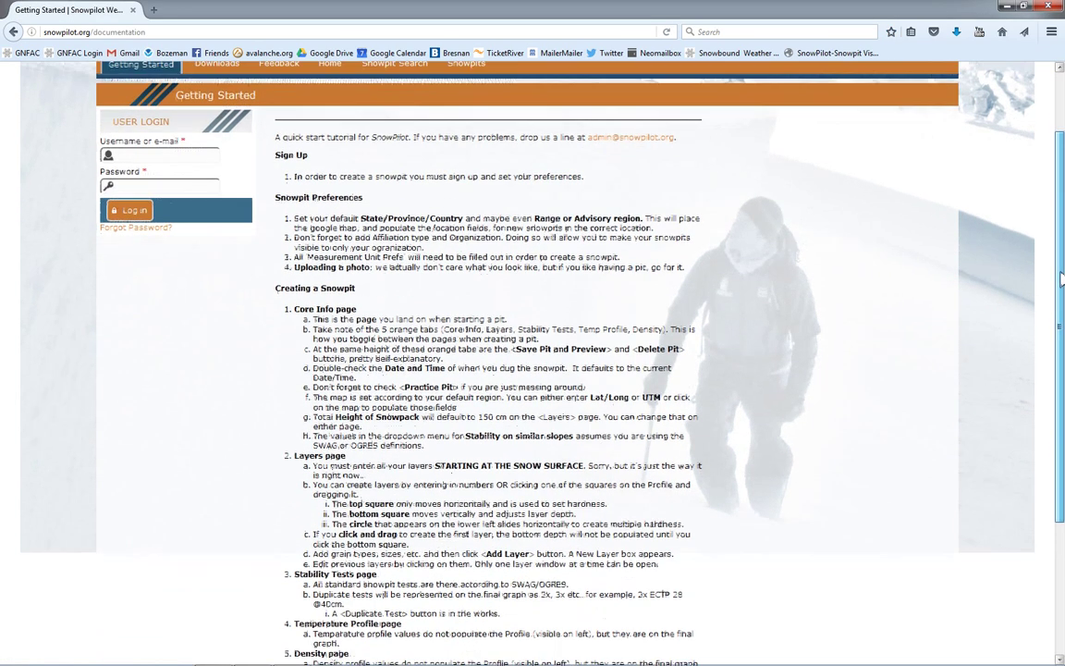
mouse_move(1061, 279)
left_mouse_down()
mouse_move(1059, 360)
mouse_move(1059, 287)
left_mouse_up()
scroll(534, 361, "up", 2)
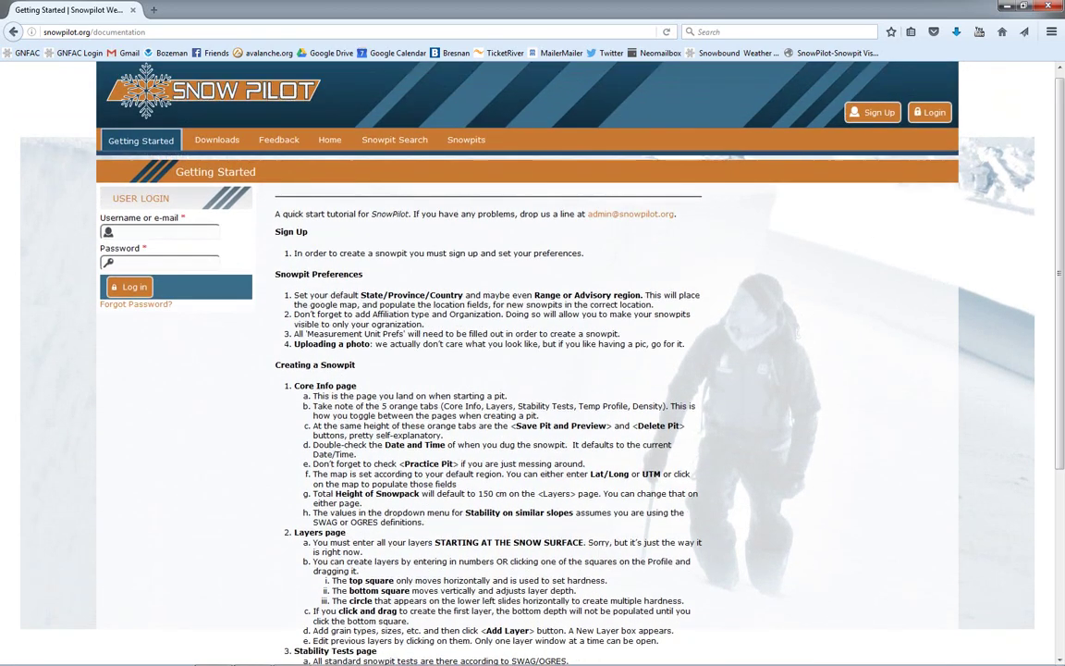
scroll(1062, 199, "up", 1)
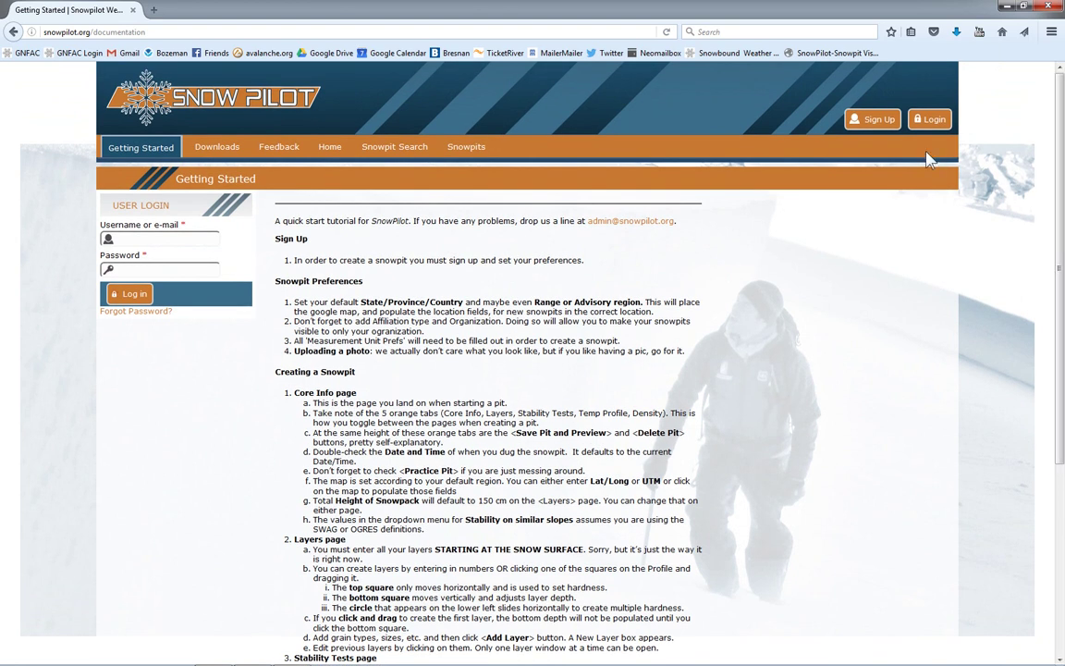
Step: Start a new account with the user's first name, last name and phone, marked Professional
left_click(882, 123)
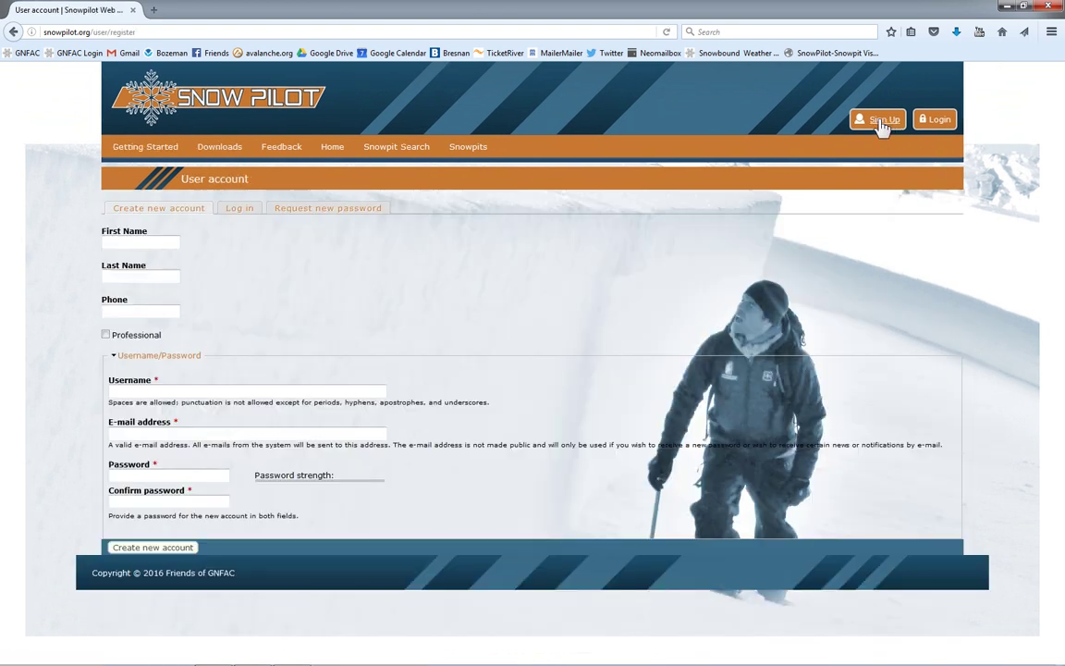
left_click(172, 244)
type("Avalanche")
left_click(178, 275)
type("Danger")
left_click(148, 314)
type("111-111-1111")
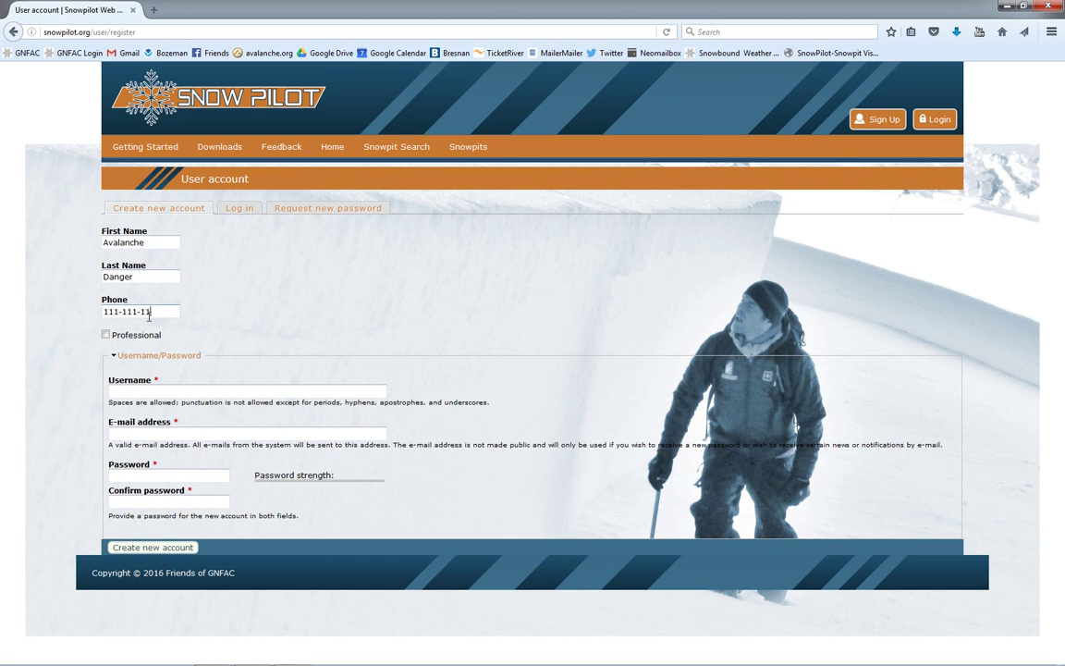
left_click(107, 335)
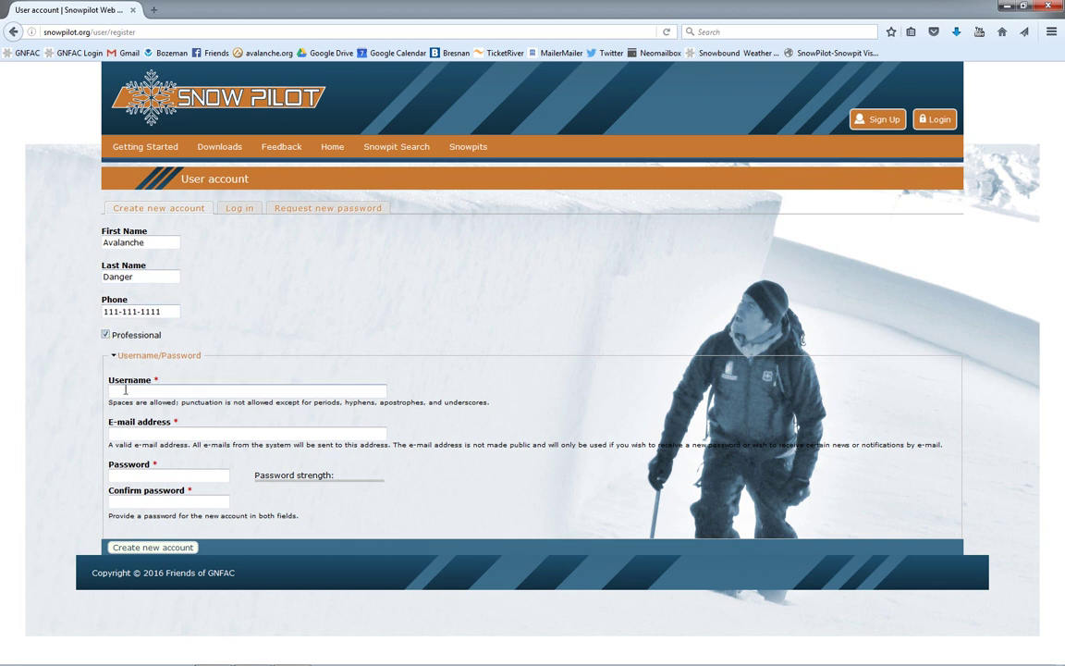
Step: Enter the username, e-mail address and matching password, then create the account
left_click(128, 391)
type("ADANGER")
left_click(144, 436)
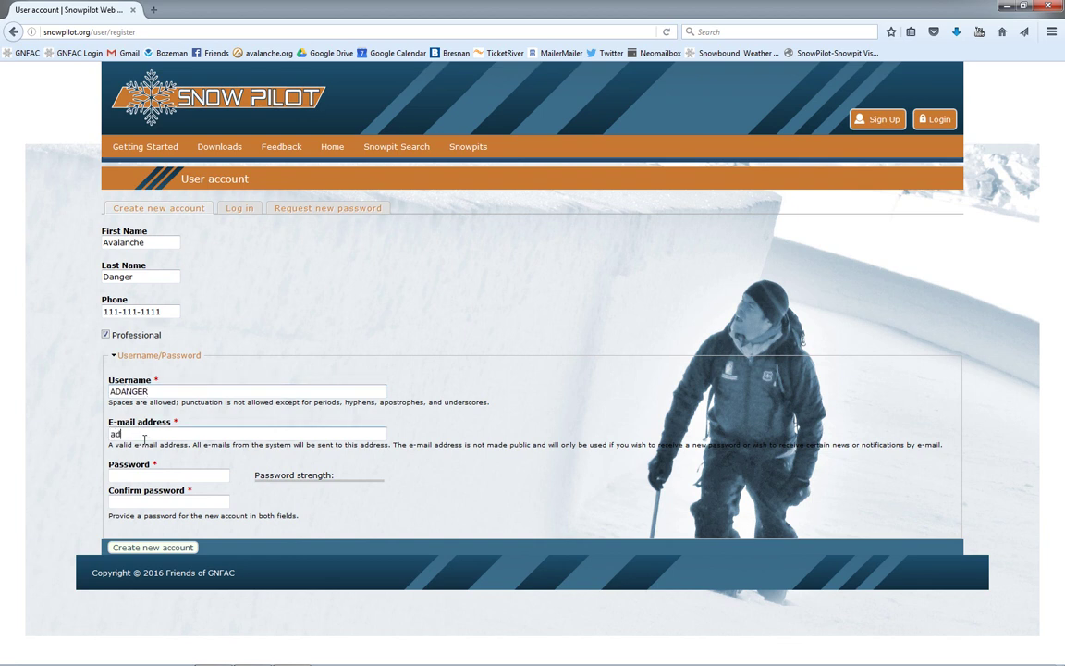
left_click(138, 476)
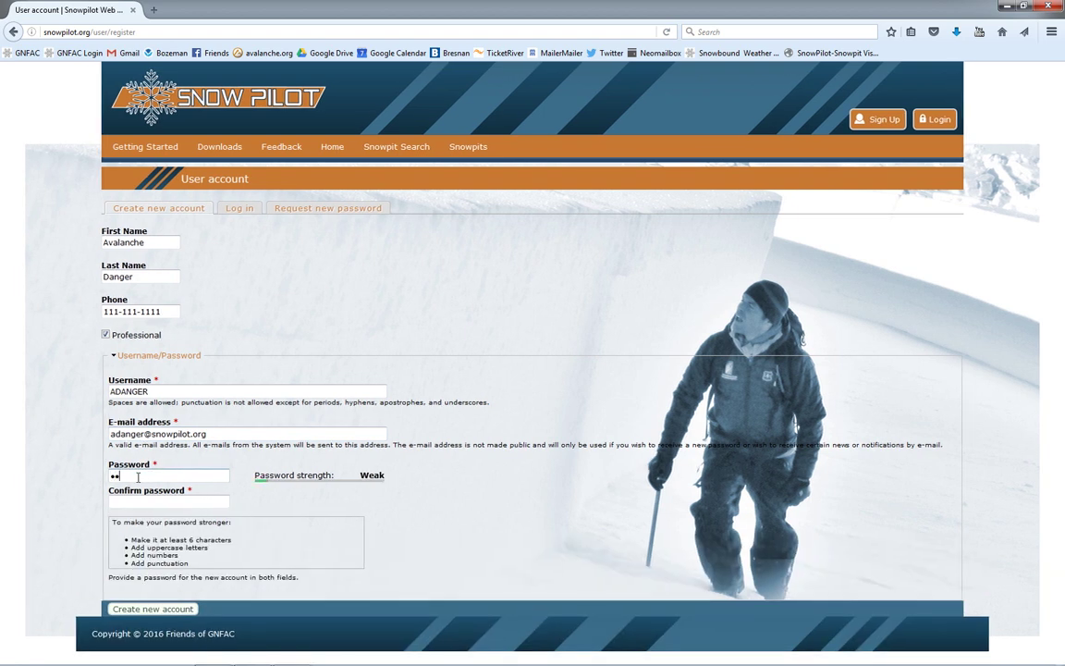
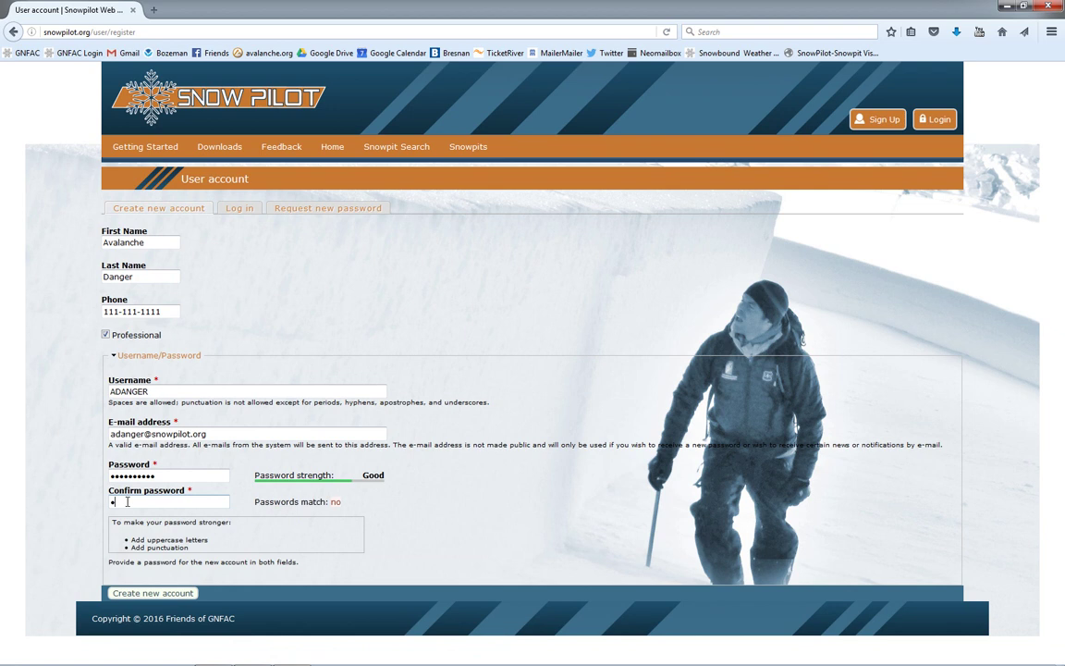
left_click(153, 593)
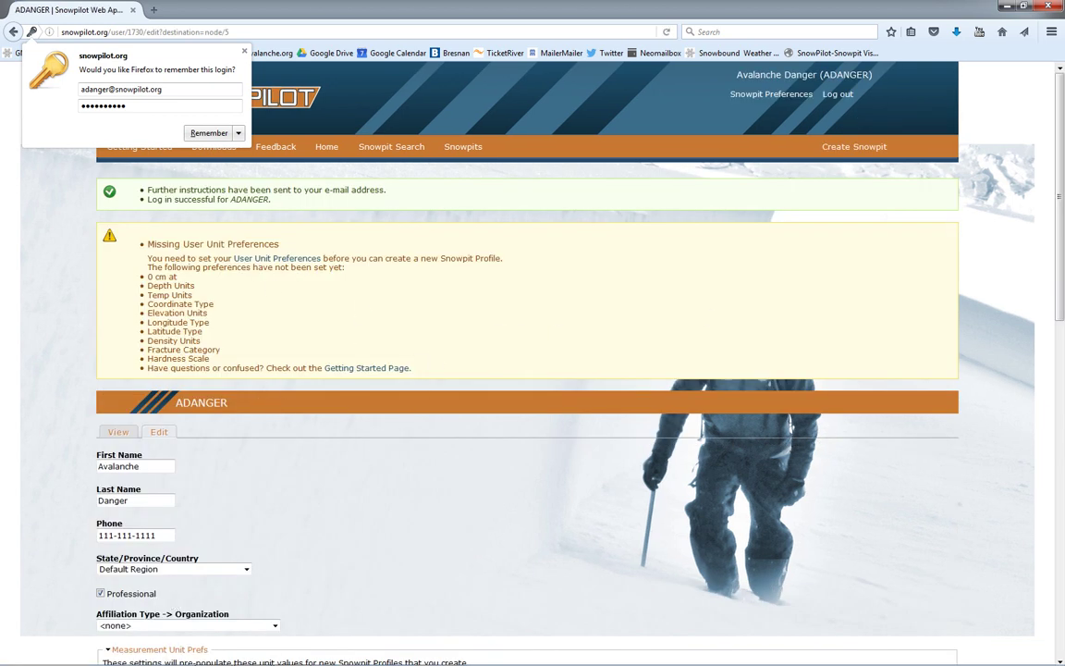
Step: Set the default region to MT, leaving no default mountain range
left_click_drag(1062, 197, 1062, 341)
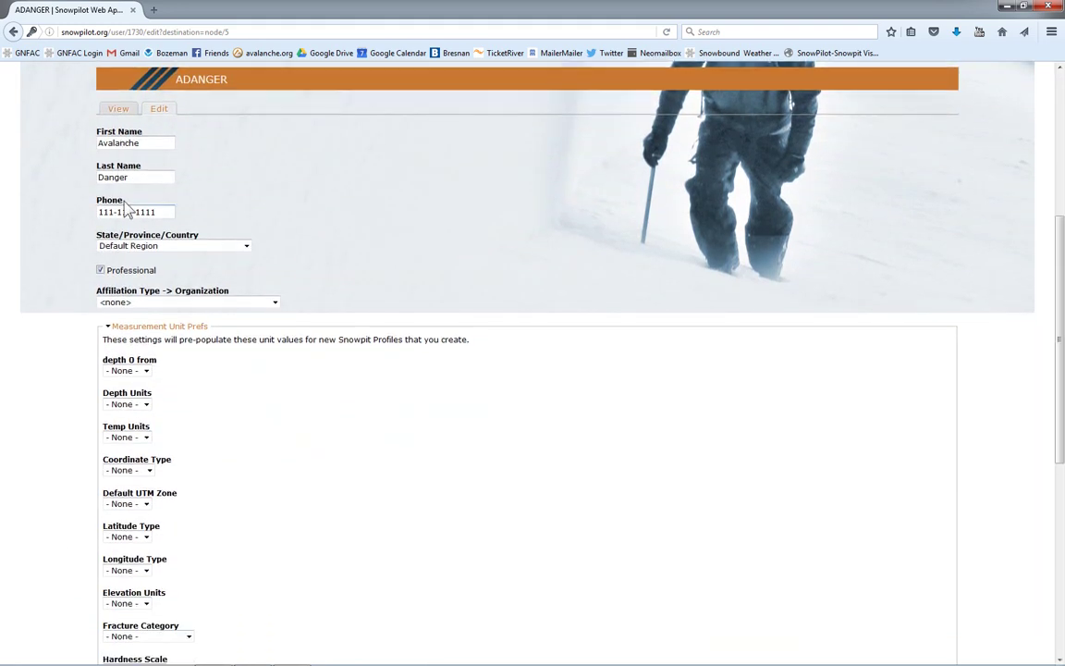
left_click(247, 251)
scroll(226, 296, "down", 2)
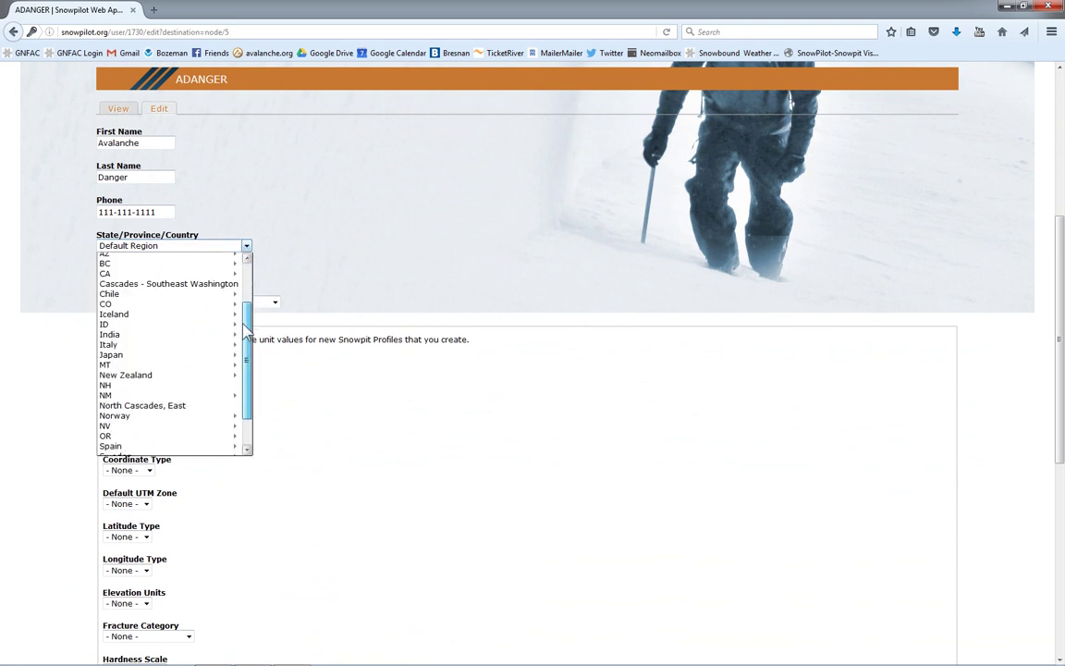
left_click(106, 365)
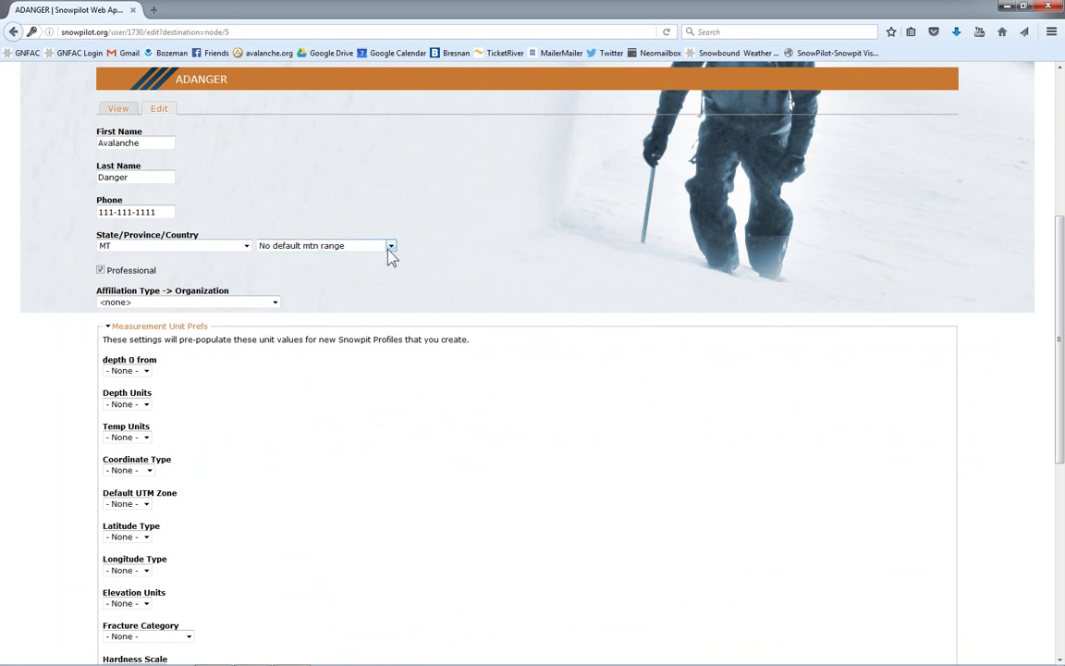
left_click(391, 247)
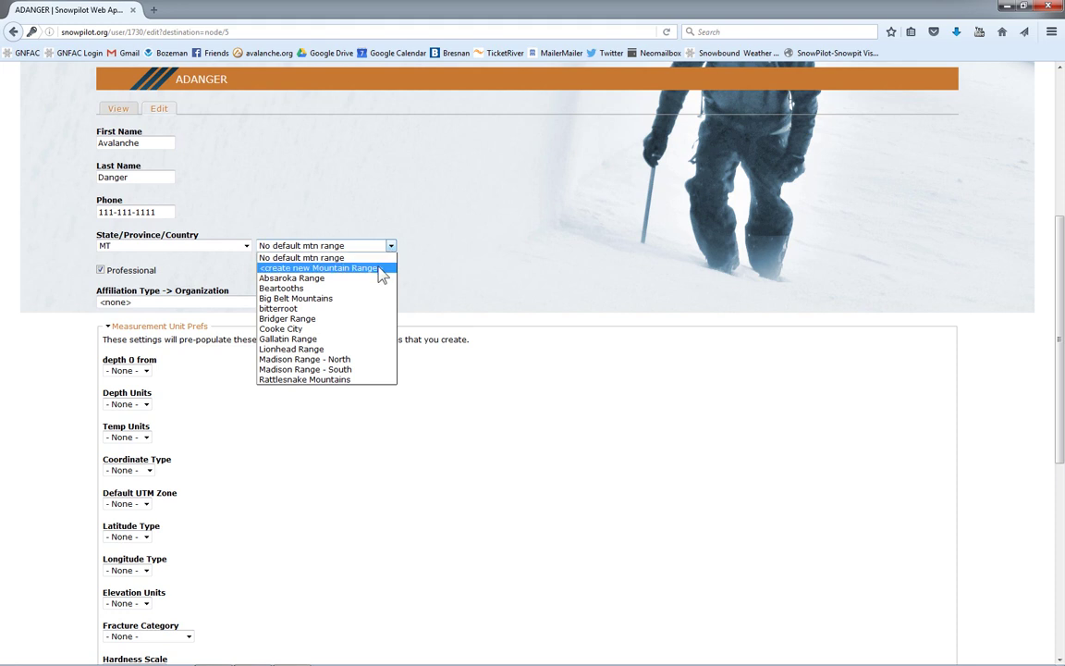
left_click(449, 270)
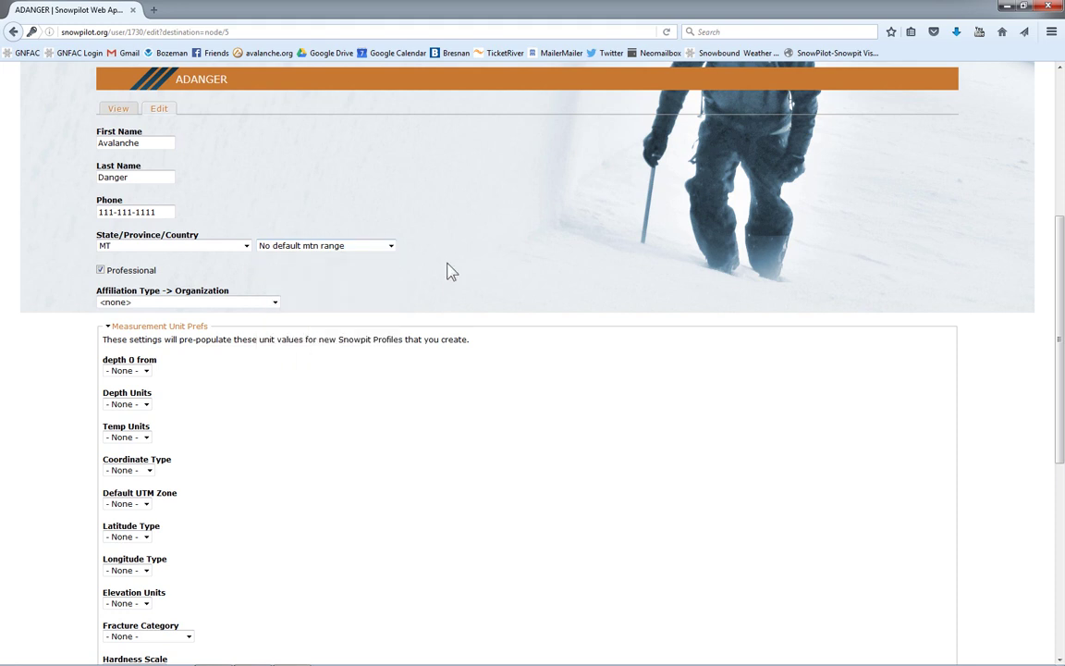
Step: Set affiliation type Avalanche Center with organization Gallatin National Forest Avalanche Center
left_click(274, 304)
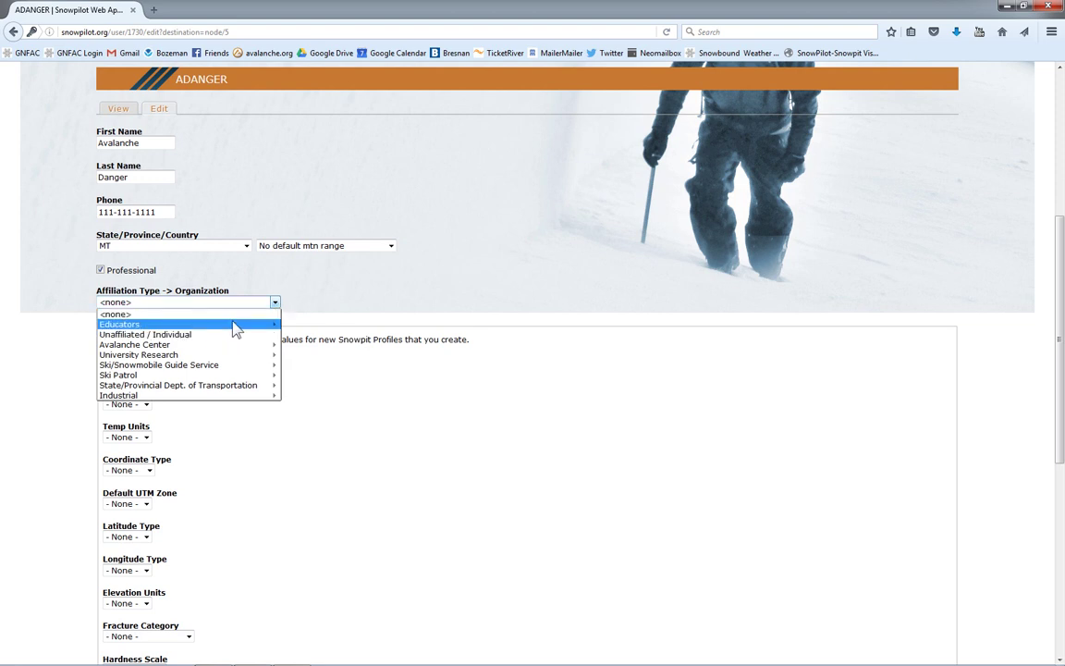
left_click(192, 345)
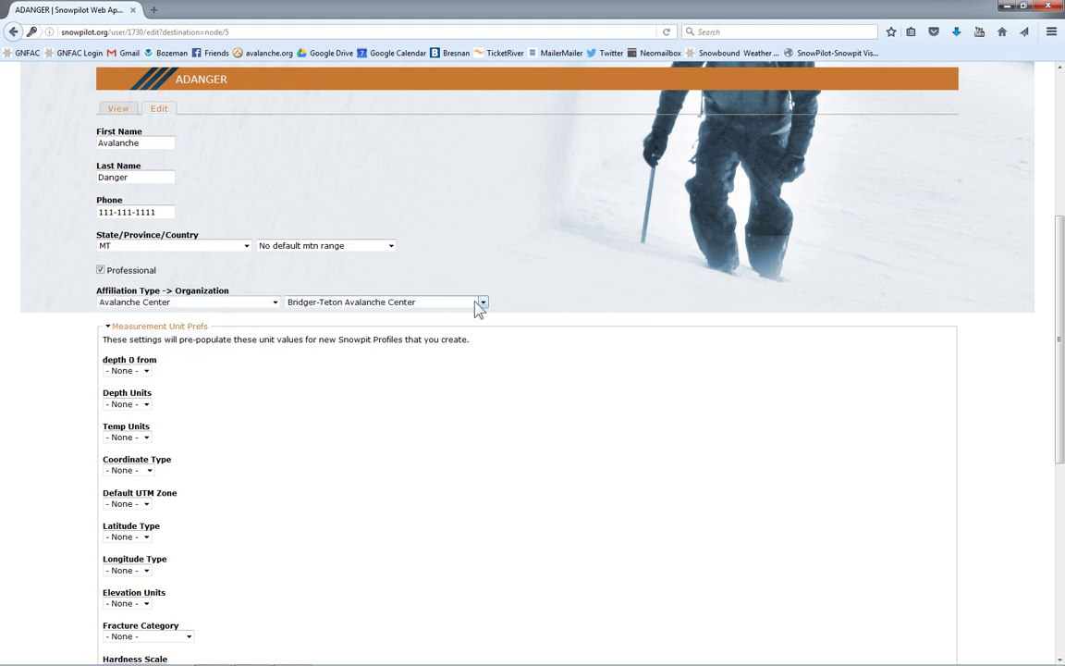
left_click(482, 304)
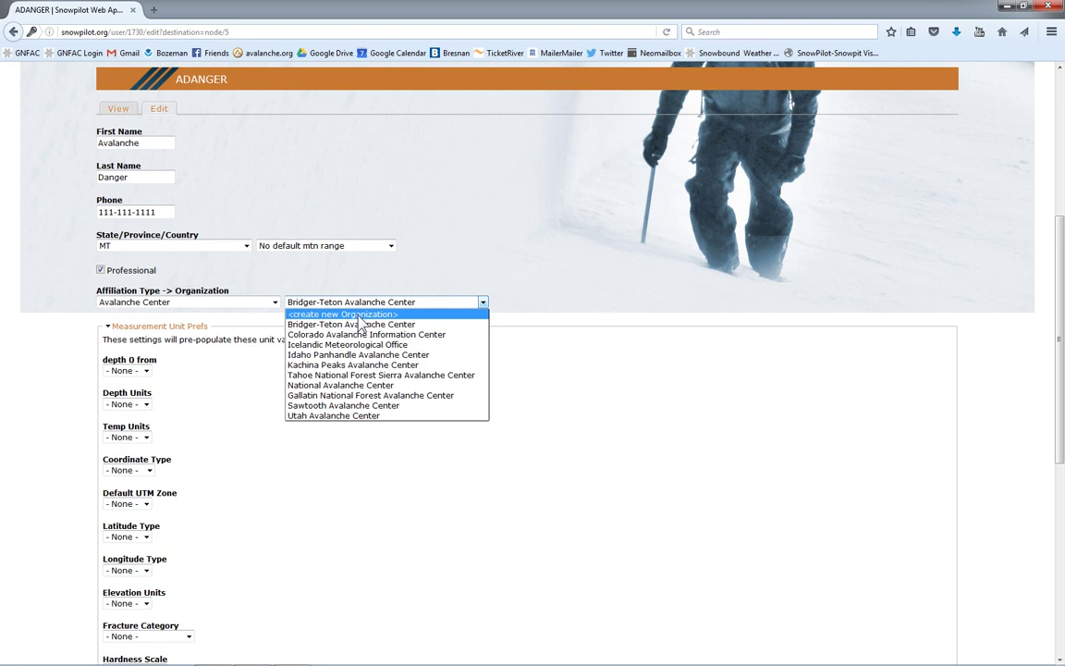
left_click(361, 395)
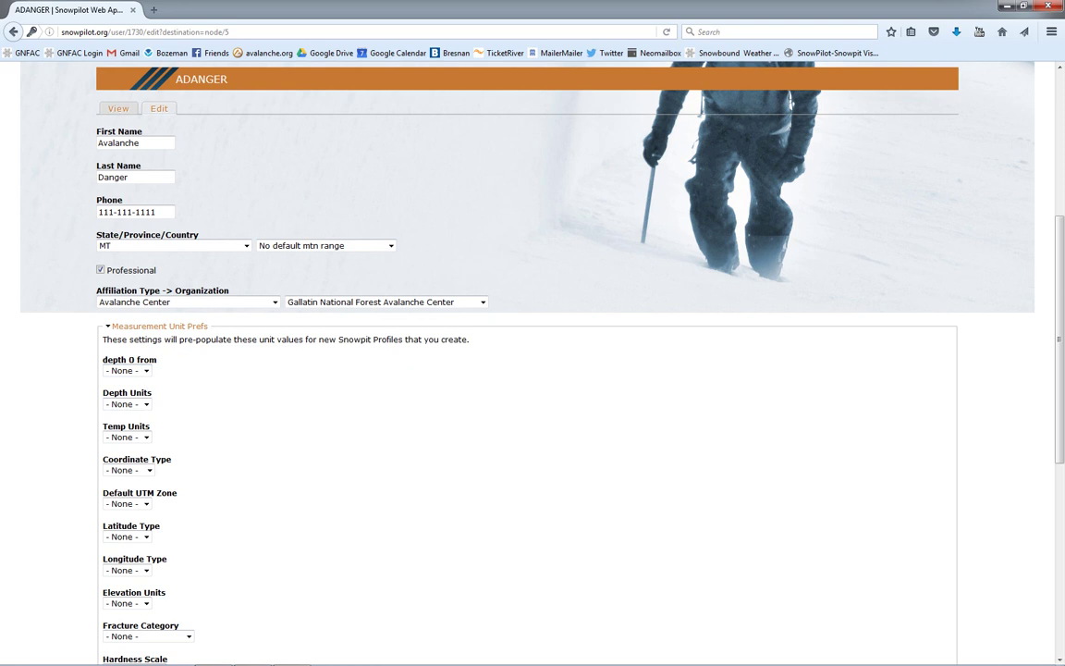
Step: Measure depth 0 from the bottom, with depths in cm and temperatures in C
scroll(1061, 340, "down", 2)
scroll(1062, 341, "down", 2)
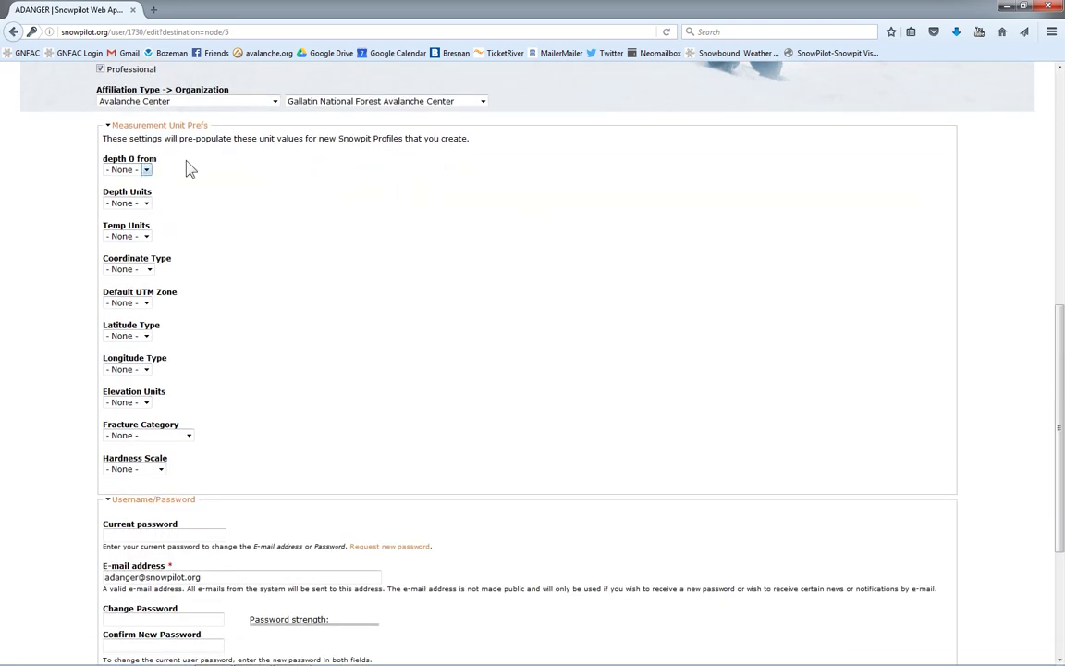
left_click(146, 170)
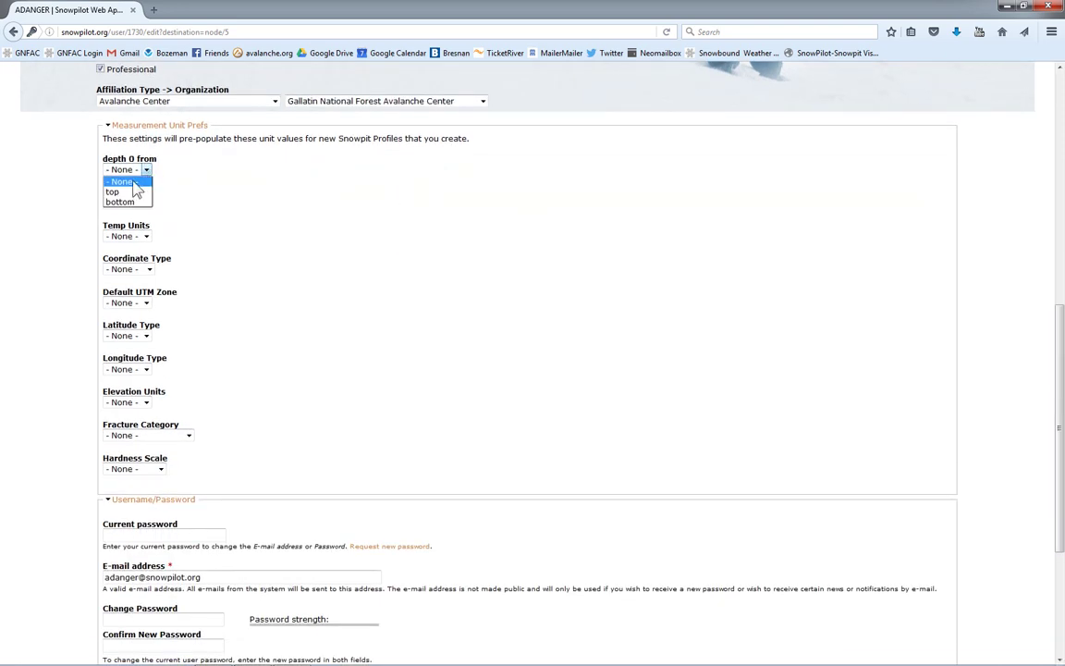
left_click(137, 201)
left_click(145, 203)
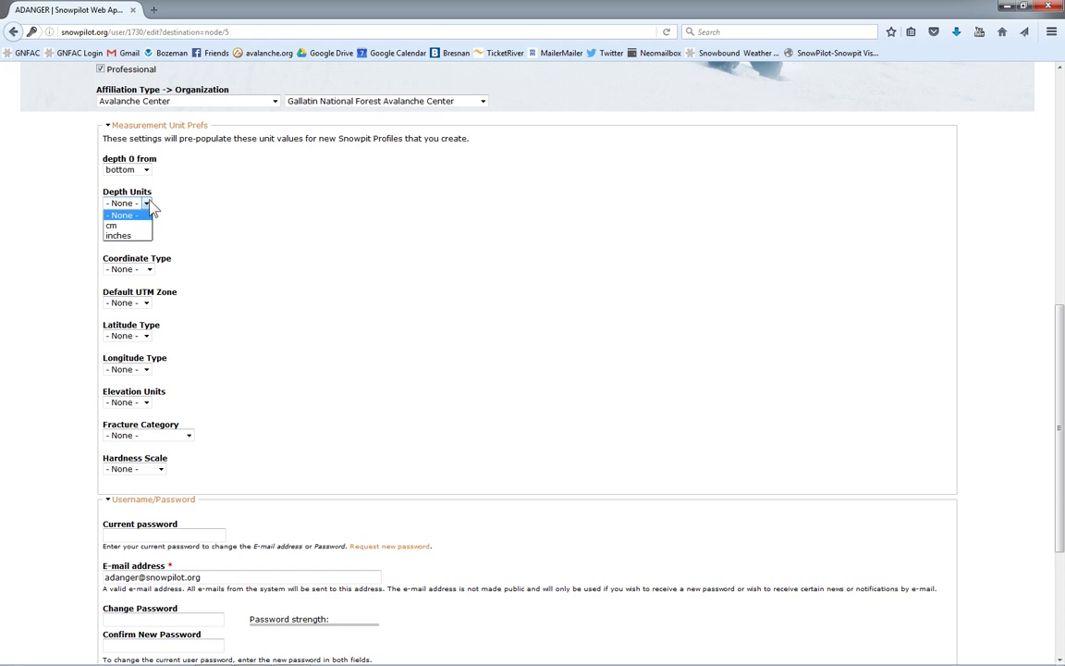
left_click(130, 223)
left_click(145, 236)
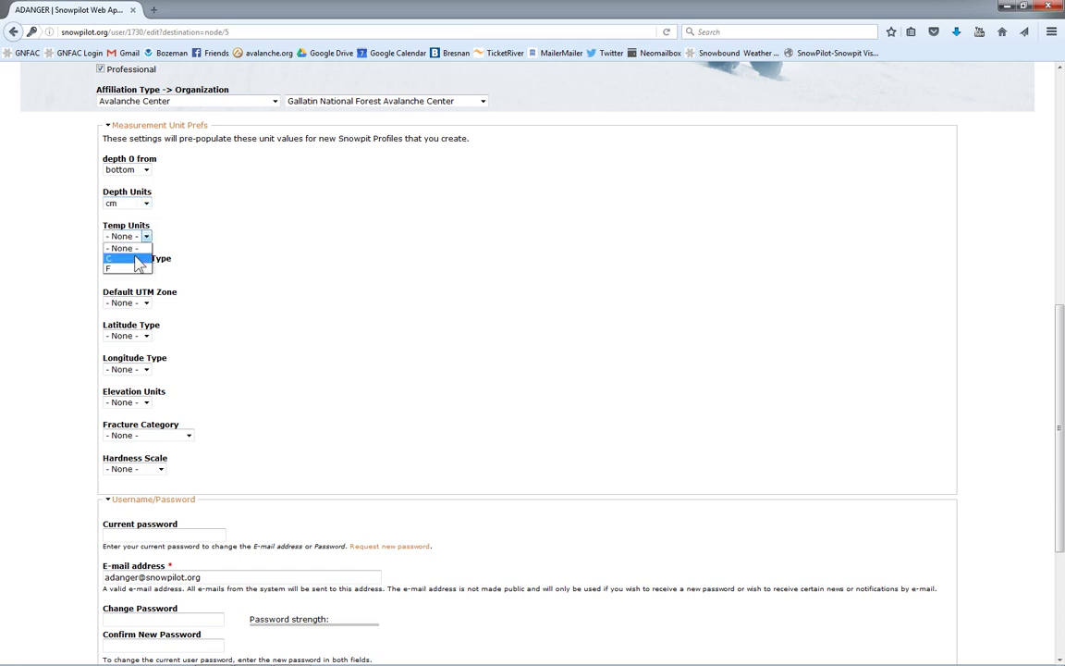
left_click(128, 258)
Step: Use Lat/Long coordinates (N, W), elevation in ft, Shear Quality fractures and linear hardness
left_click(148, 269)
left_click(137, 291)
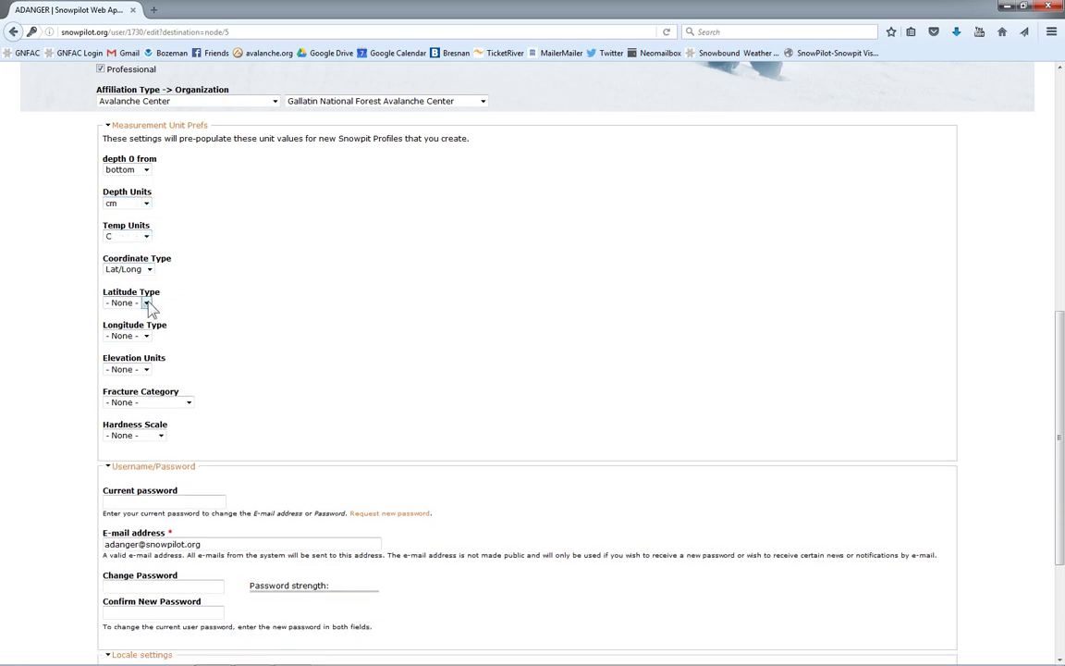
left_click(146, 304)
left_click(129, 324)
left_click(146, 336)
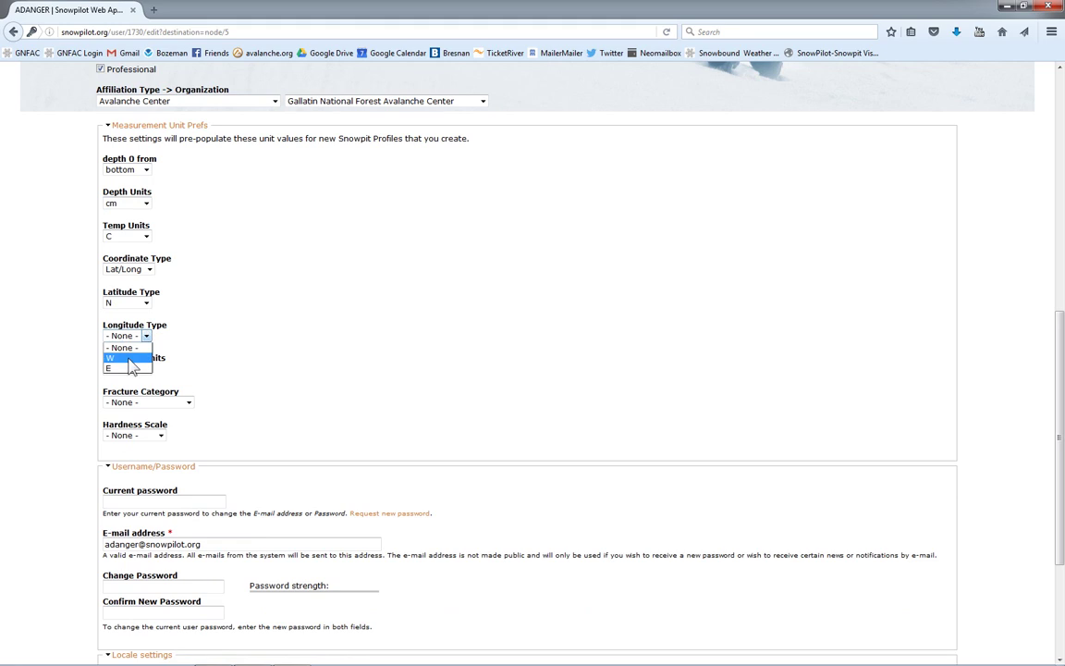
left_click(134, 369)
left_click(146, 370)
left_click(129, 401)
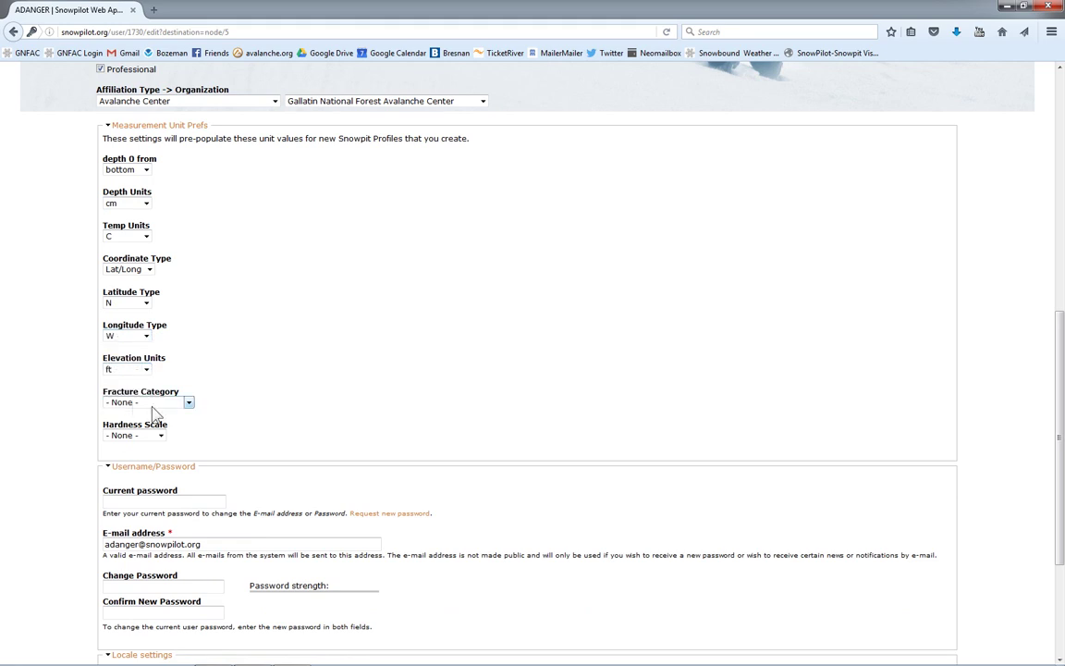
left_click(189, 402)
left_click(171, 425)
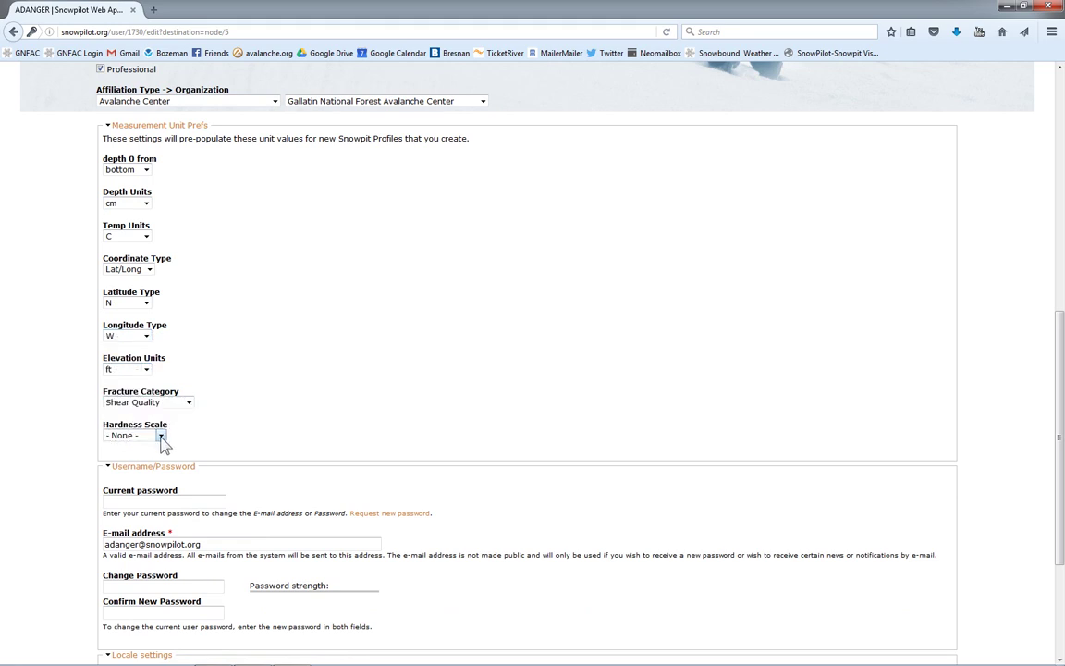
left_click(161, 437)
left_click(147, 464)
Step: Choose MST - America/Denver as the time zone and save the preferences
scroll(1053, 460, "down", 2)
scroll(1053, 459, "down", 1)
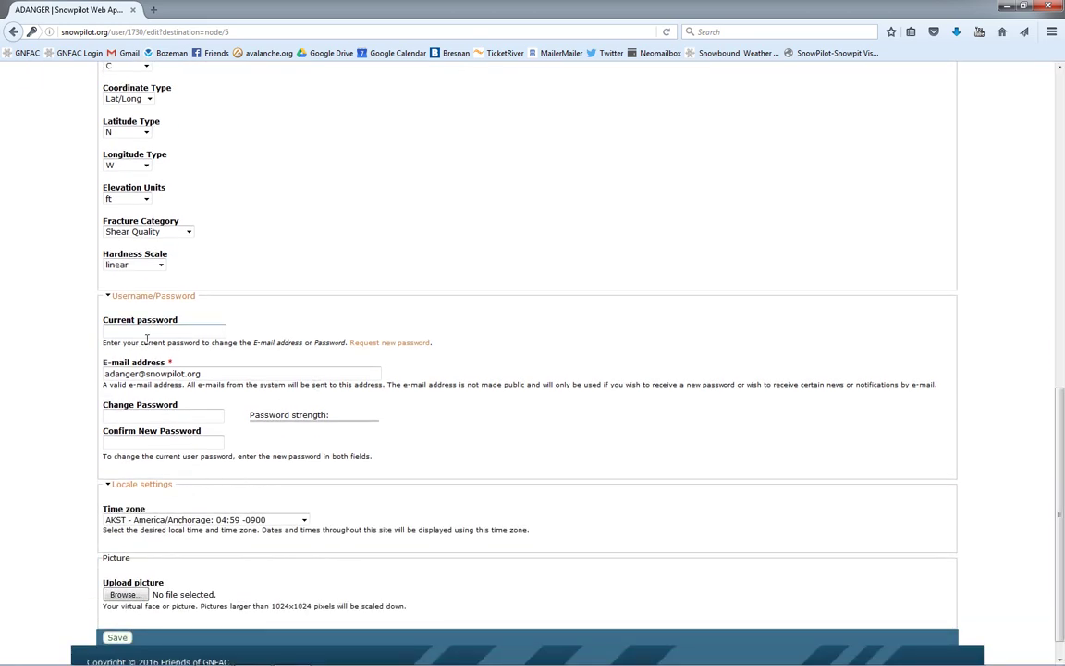
left_click(304, 521)
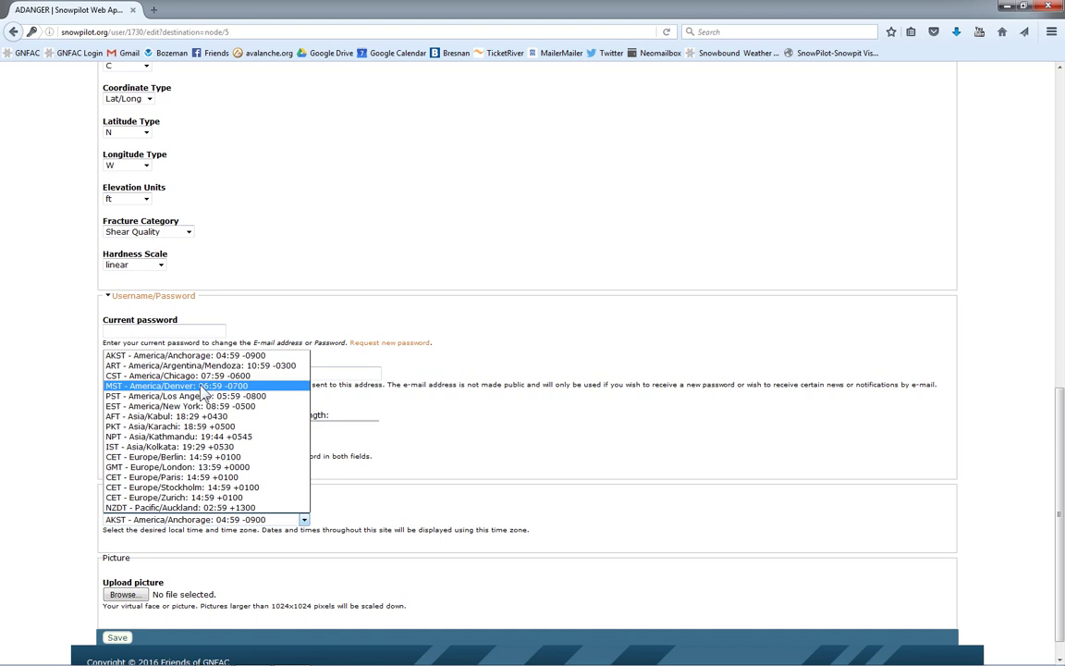
left_click(200, 387)
scroll(1057, 499, "down", 1)
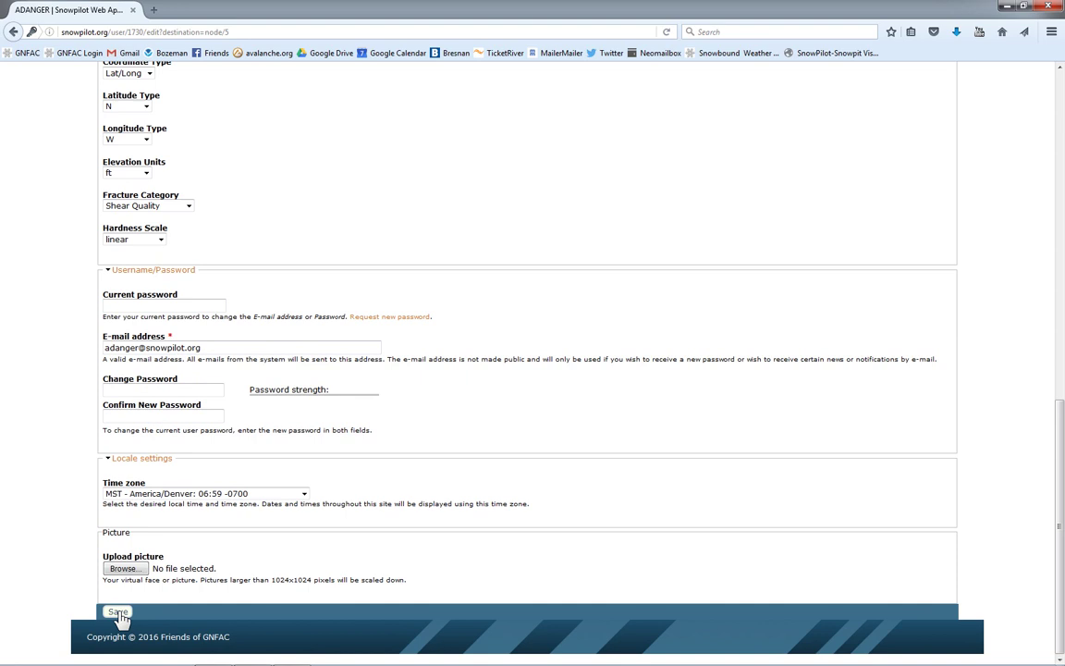
left_click(118, 613)
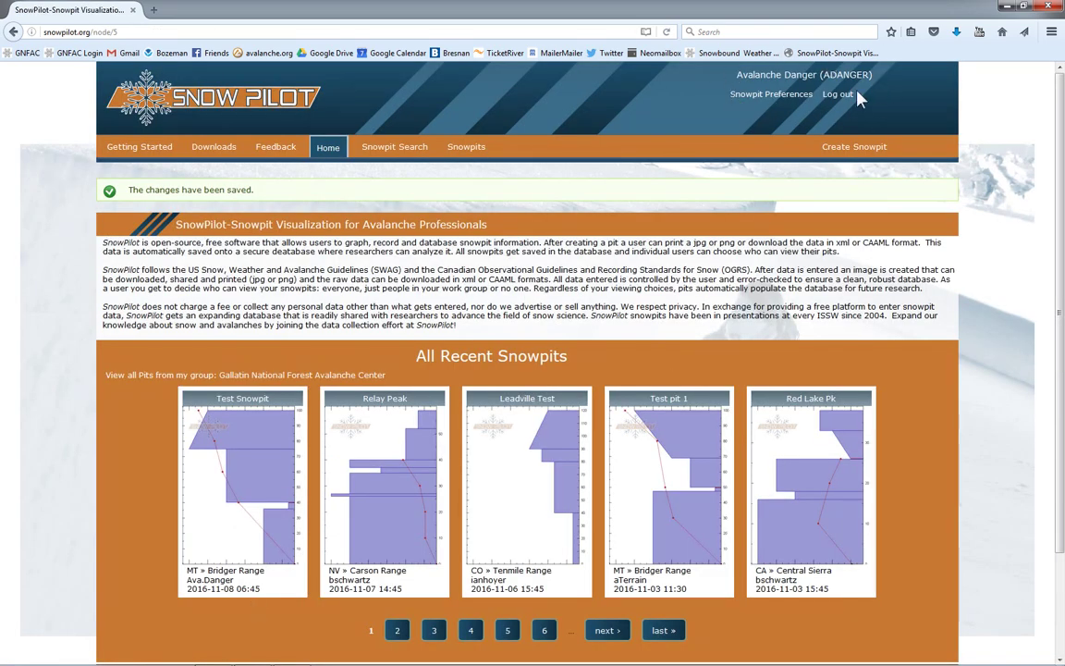
Step: Create a new snowpit and name it 'Test Tuesday'
left_click(858, 155)
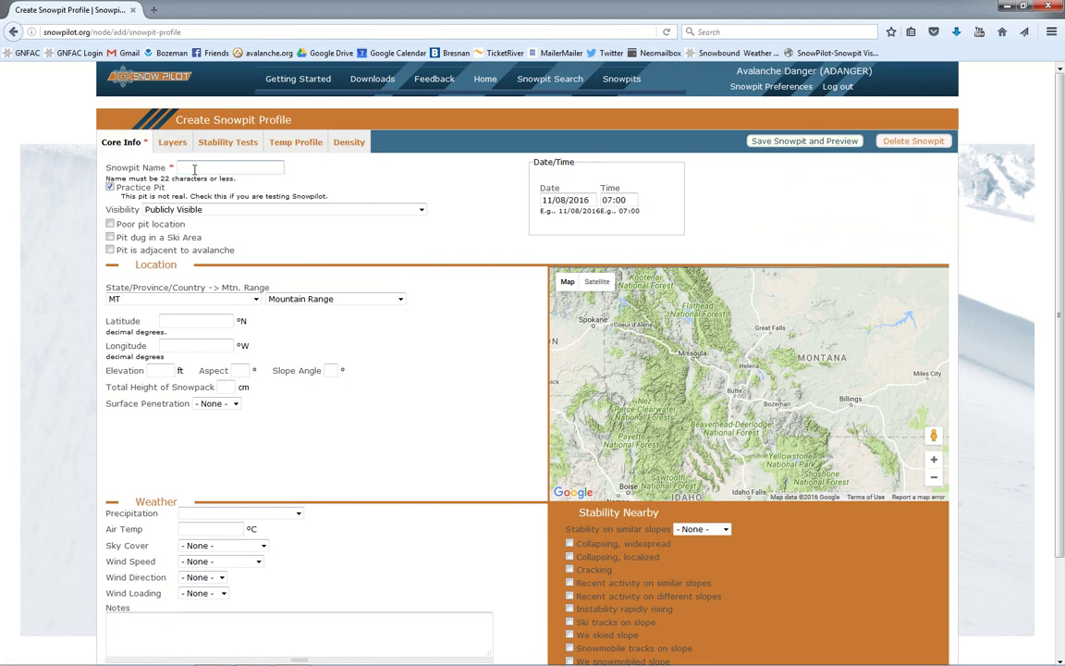
type("Test Tuesday")
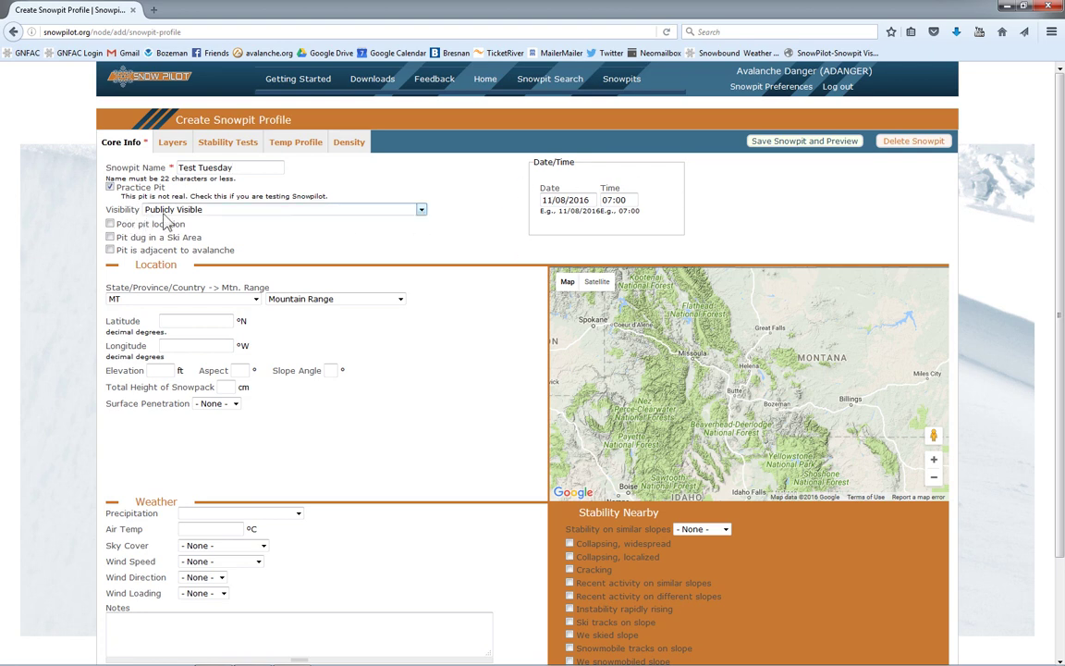
Step: Keep the pit Publicly Visible and set its mountain range to Bridger Range
left_click(422, 212)
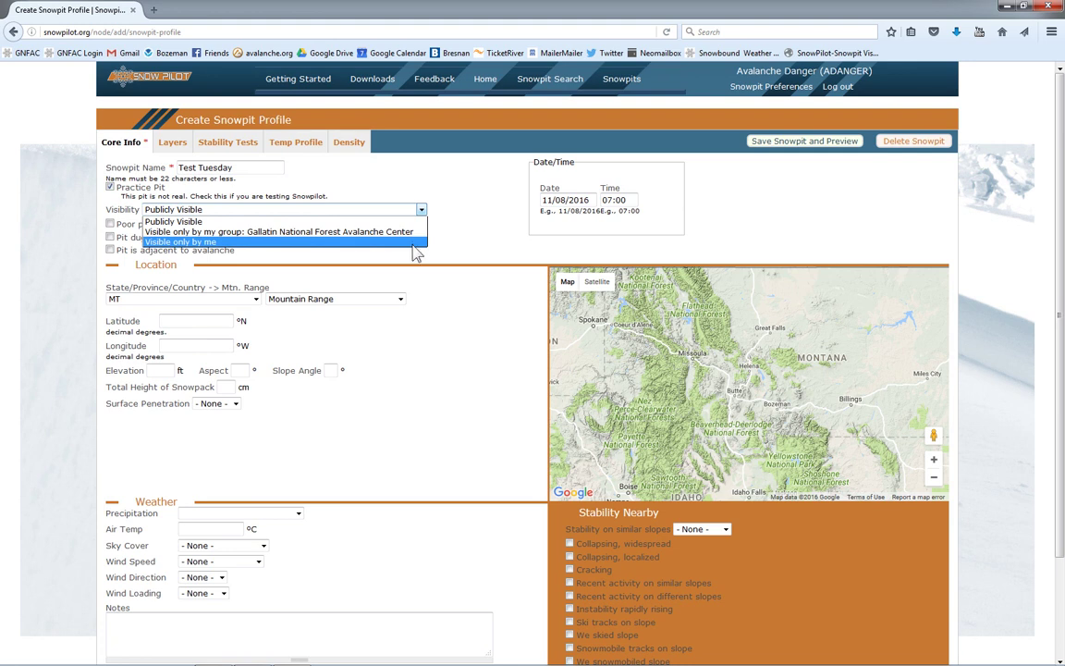
left_click(409, 212)
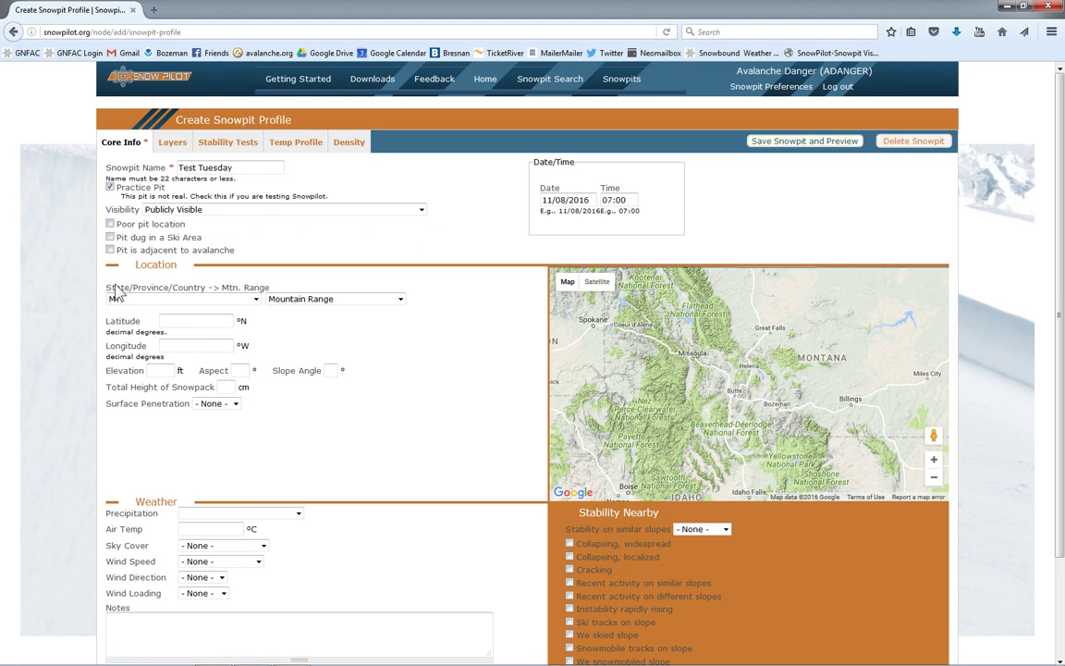
left_click(400, 298)
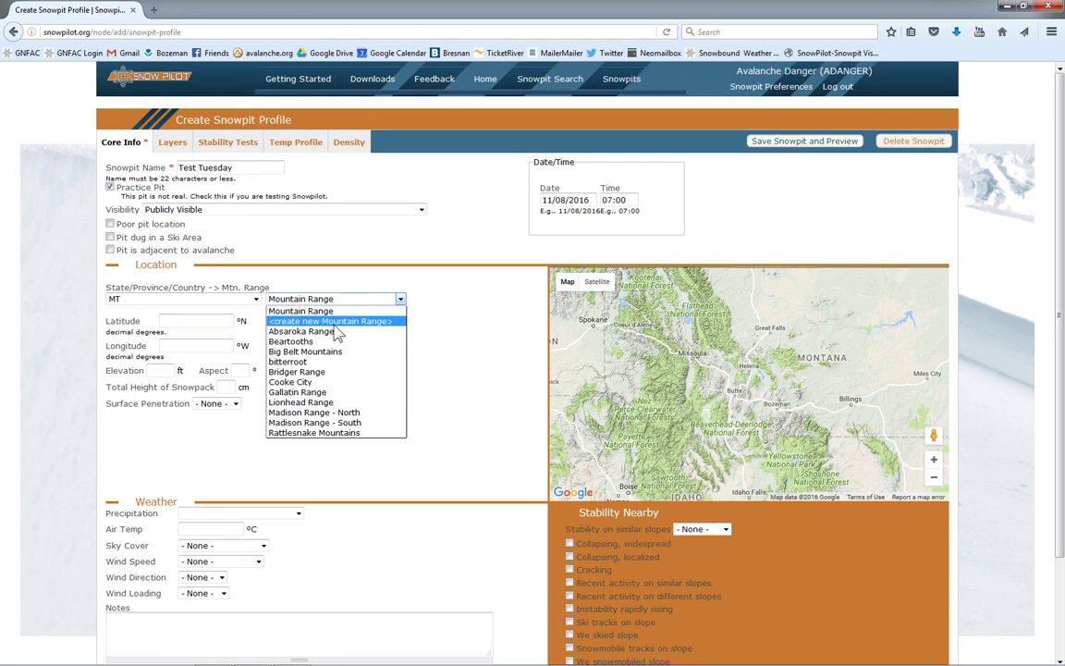
left_click(307, 372)
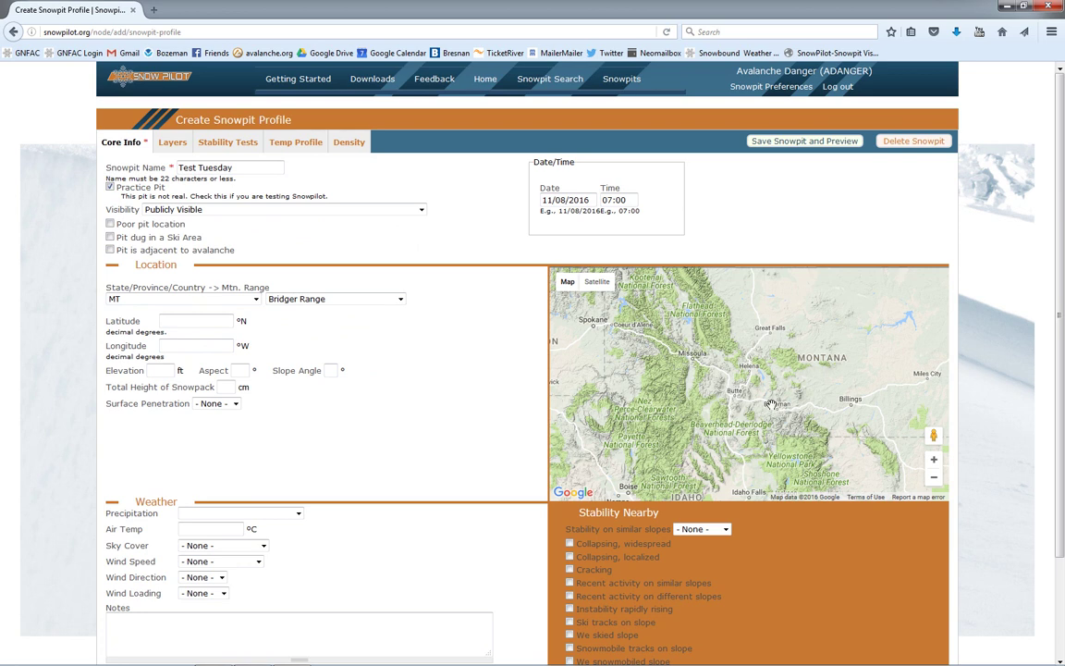
Step: Zoom the map to Saddle Peak and pin the pit location there
scroll(771, 404, "up", 4)
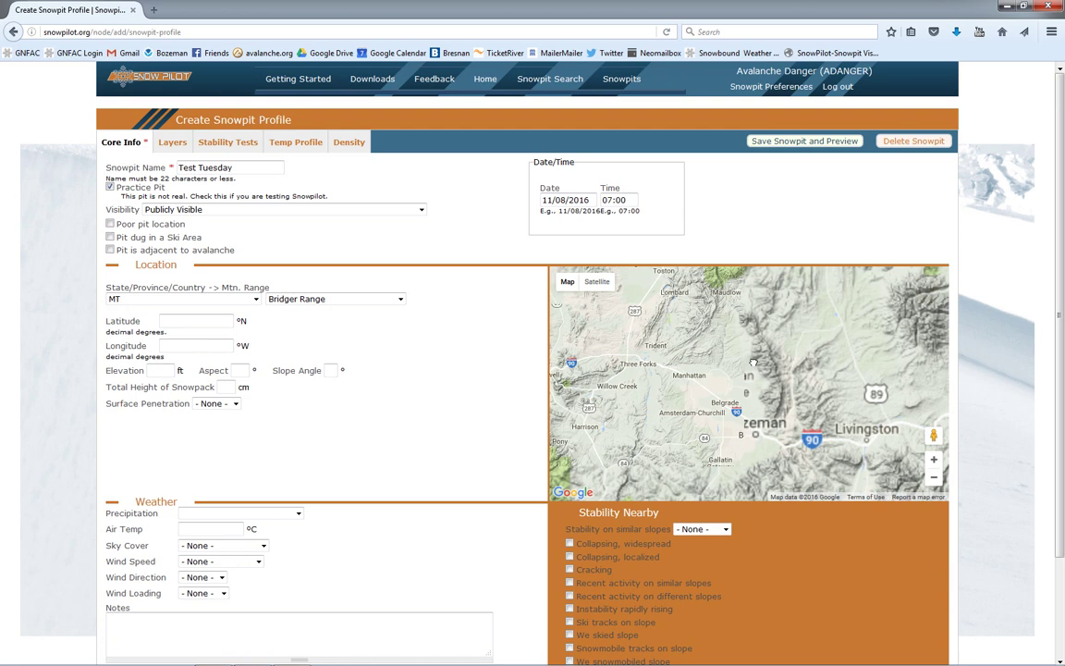
scroll(754, 363, "up", 3)
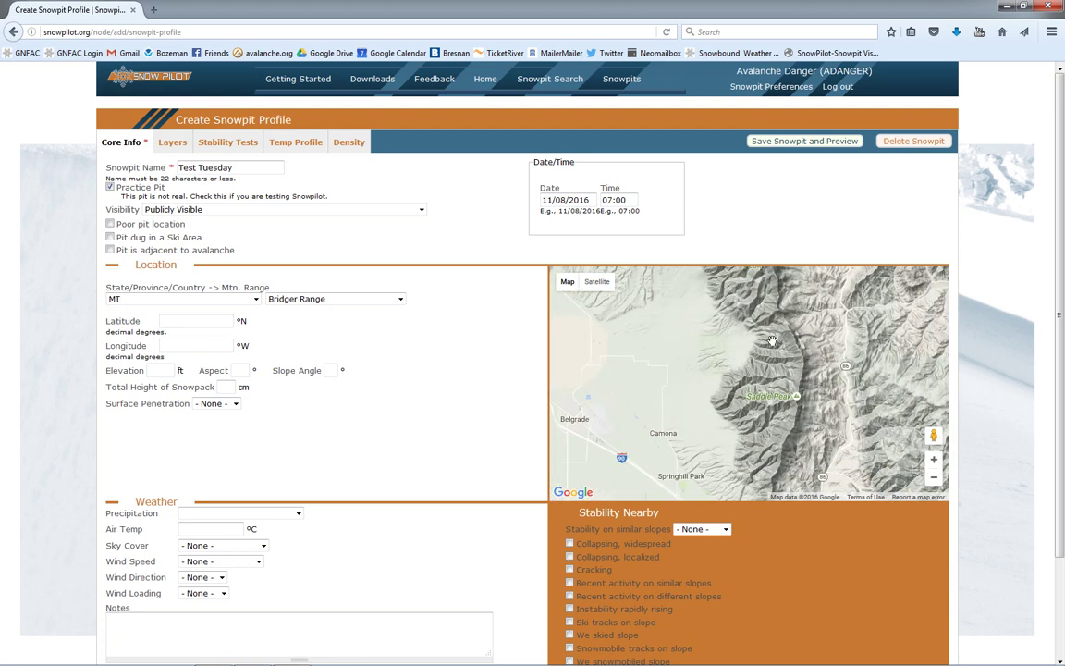
key("Down")
key("Down")
key("Down")
scroll(763, 347, "up", 1)
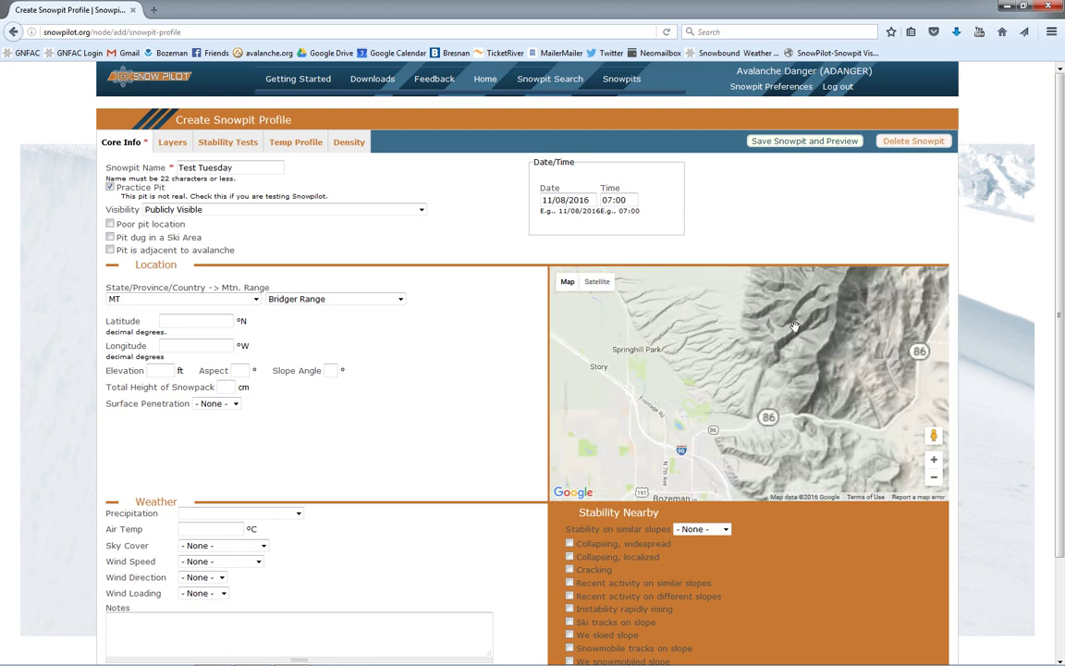
key("Up")
key("Up")
key("Up")
scroll(841, 374, "up", 2)
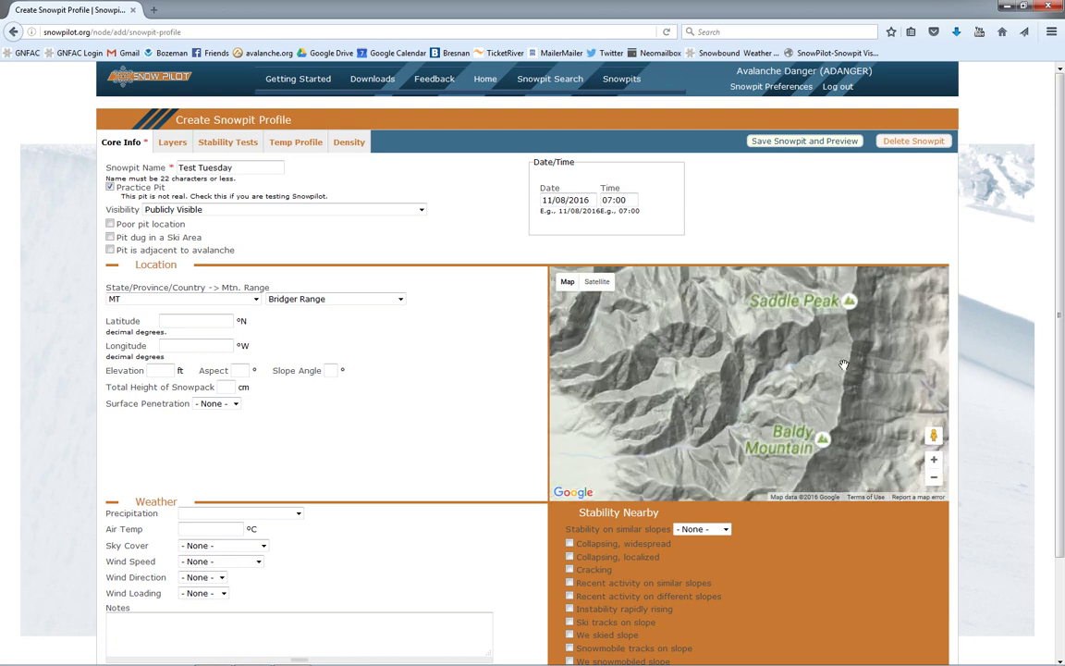
left_click(820, 365)
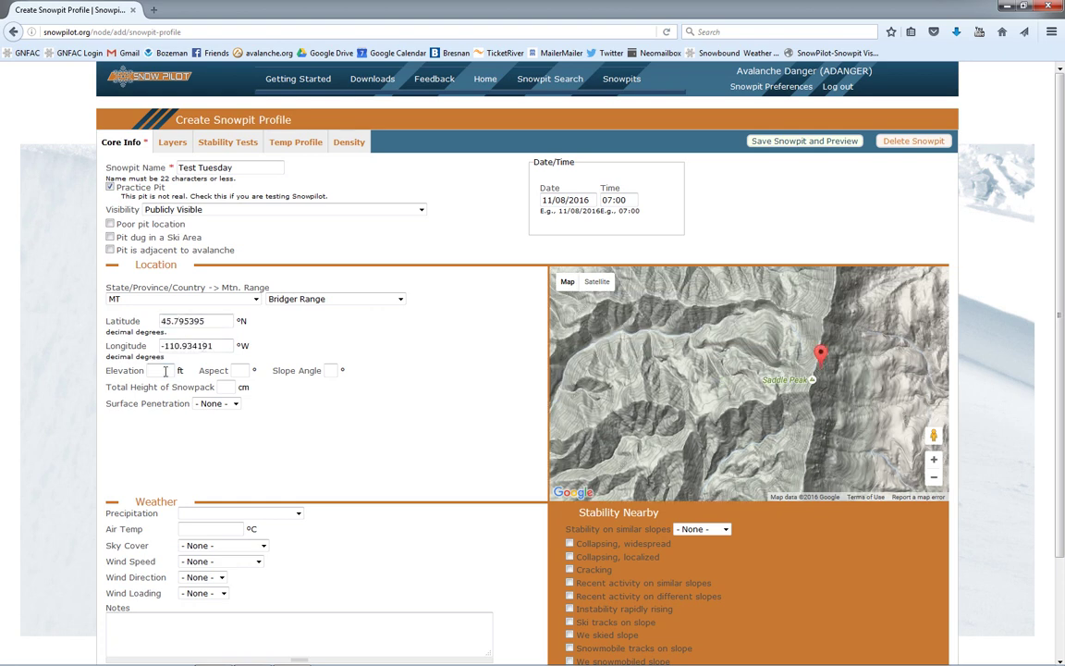
Step: Enter the aspect, 100 cm total snow height and Boot surface penetration
left_click(242, 372)
left_click(230, 387)
left_click(235, 404)
left_click(231, 421)
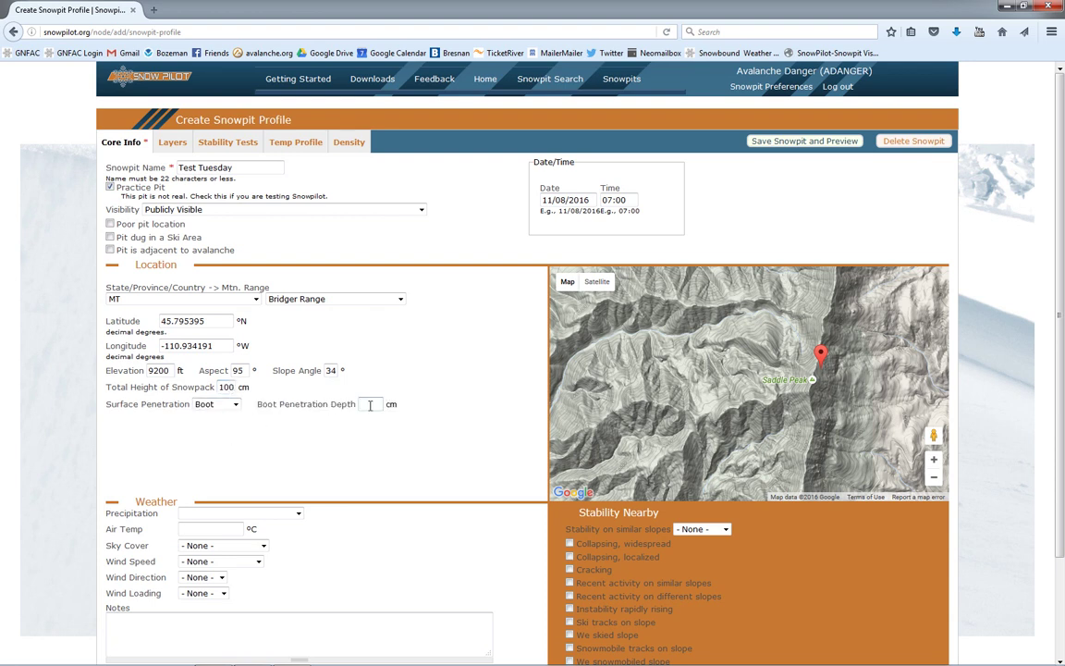
Step: Record weather: snow 1 cm/hr, sky under 2/8 covered, light SW breeze, previous wind loading
left_click(236, 514)
left_click(219, 536)
left_click(222, 546)
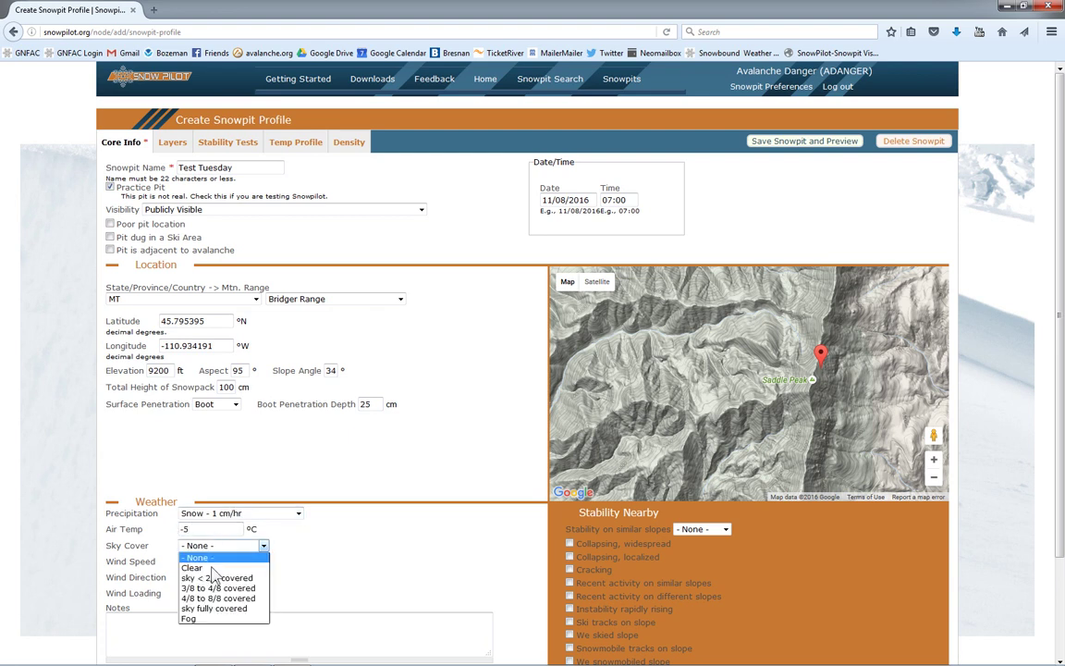
left_click(219, 578)
left_click(220, 561)
left_click(215, 591)
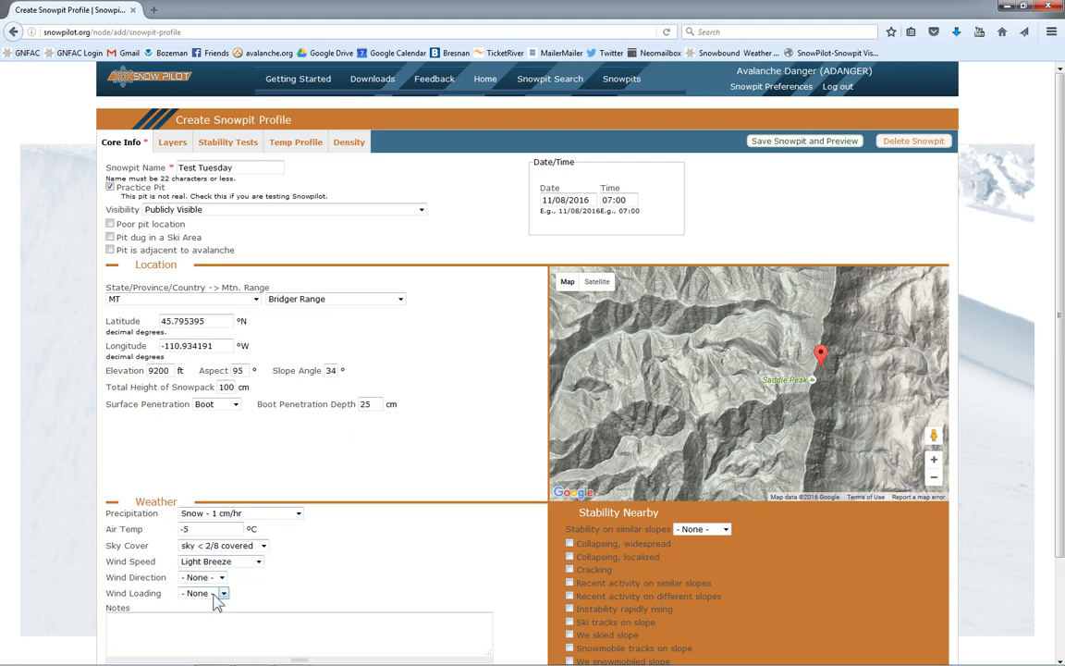
left_click(221, 577)
left_click(199, 544)
left_click(221, 592)
left_click(209, 616)
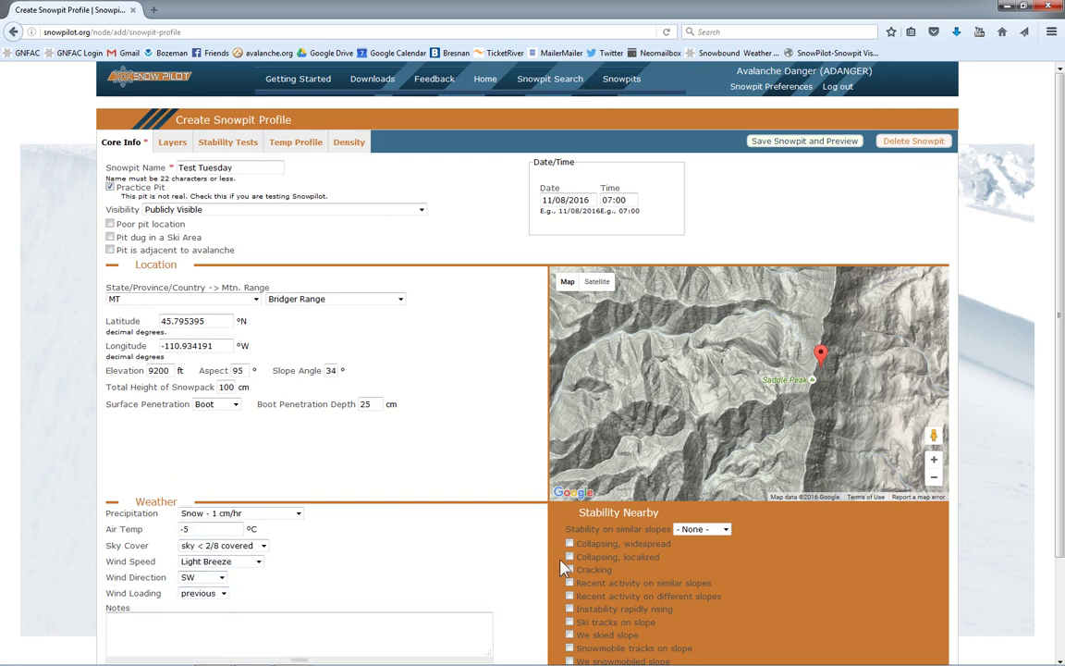
Step: Rate similar-slope stability Good; flag localized collapsing, similar-slope activity, rising instability, skied slope
scroll(1061, 379, "down", 2)
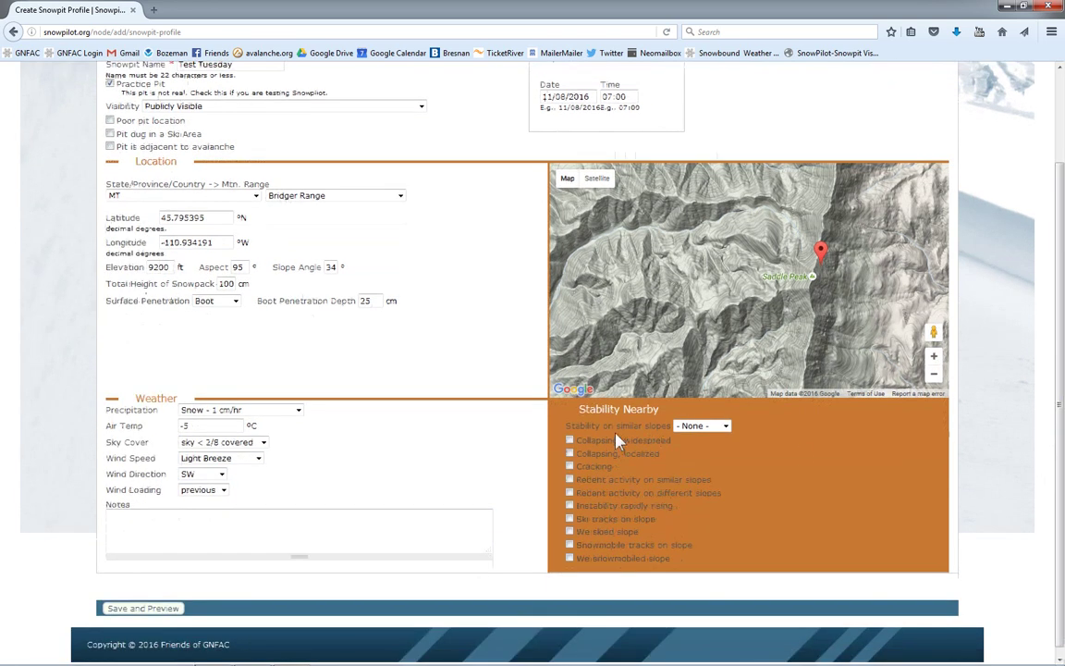
left_click(727, 427)
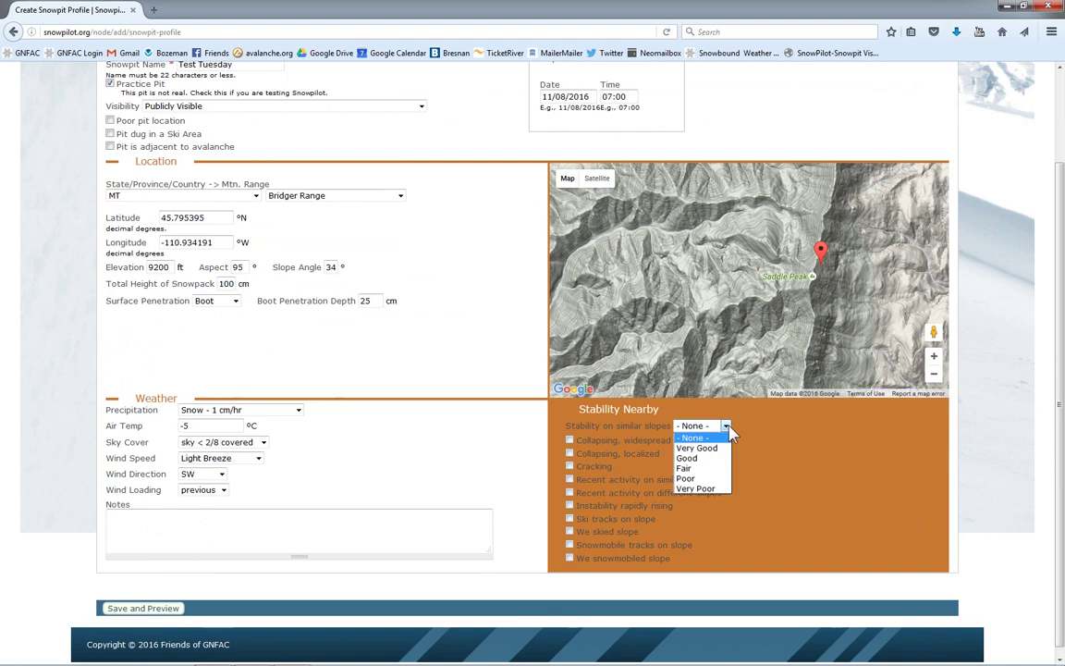
left_click(703, 467)
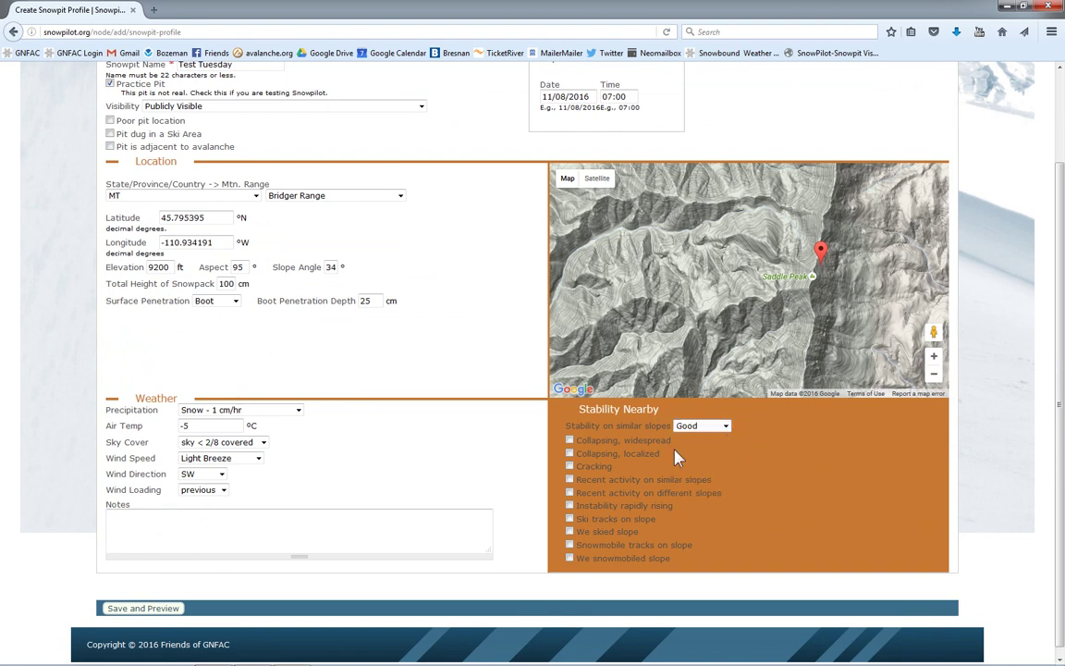
left_click(570, 453)
left_click(570, 480)
left_click(570, 506)
left_click(569, 532)
Step: Add the note 'Test notes,' to the pit
left_click(287, 521)
type("Test notes,")
scroll(1060, 423, "up", 2)
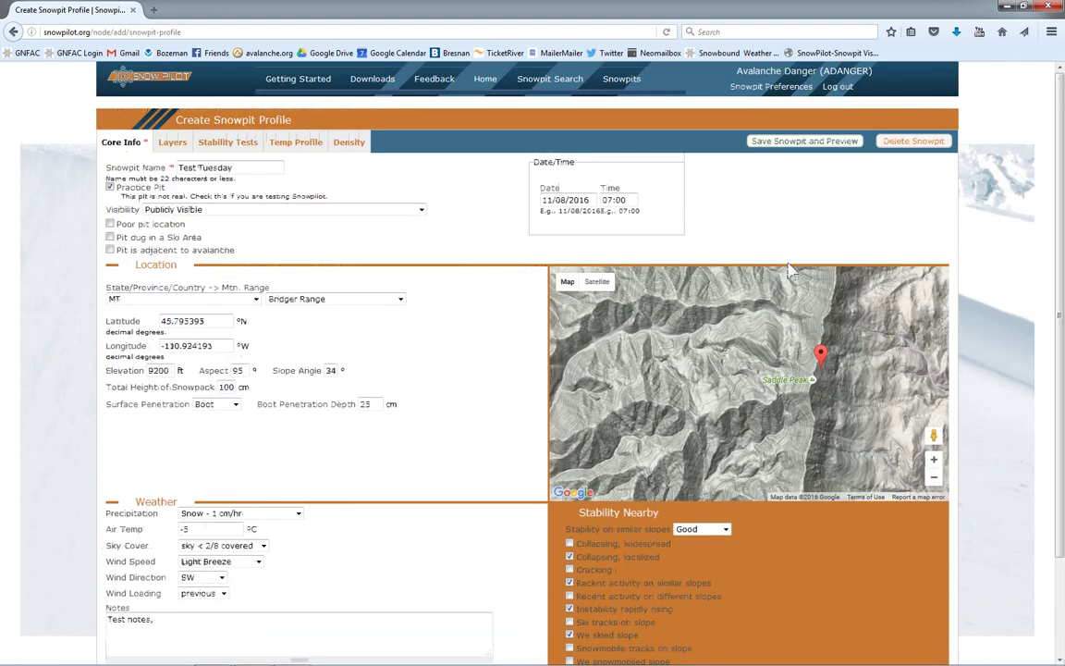
Step: On the Layers chart, draw the first layer from 100 to 70 cm, hardness K to P
left_click(173, 144)
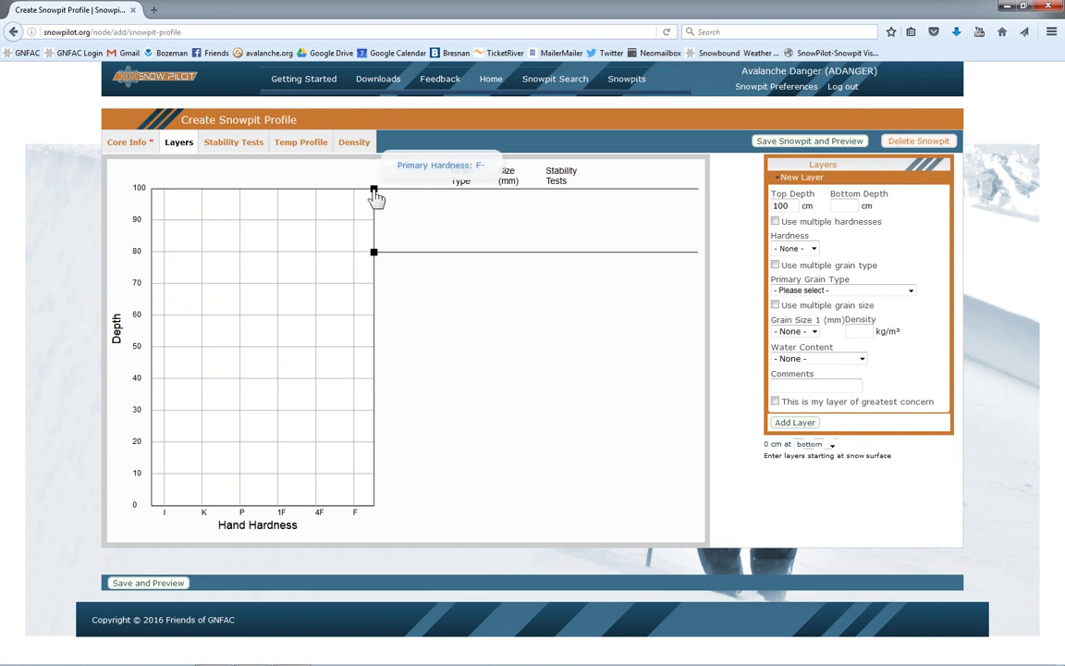
left_click_drag(375, 192, 201, 201)
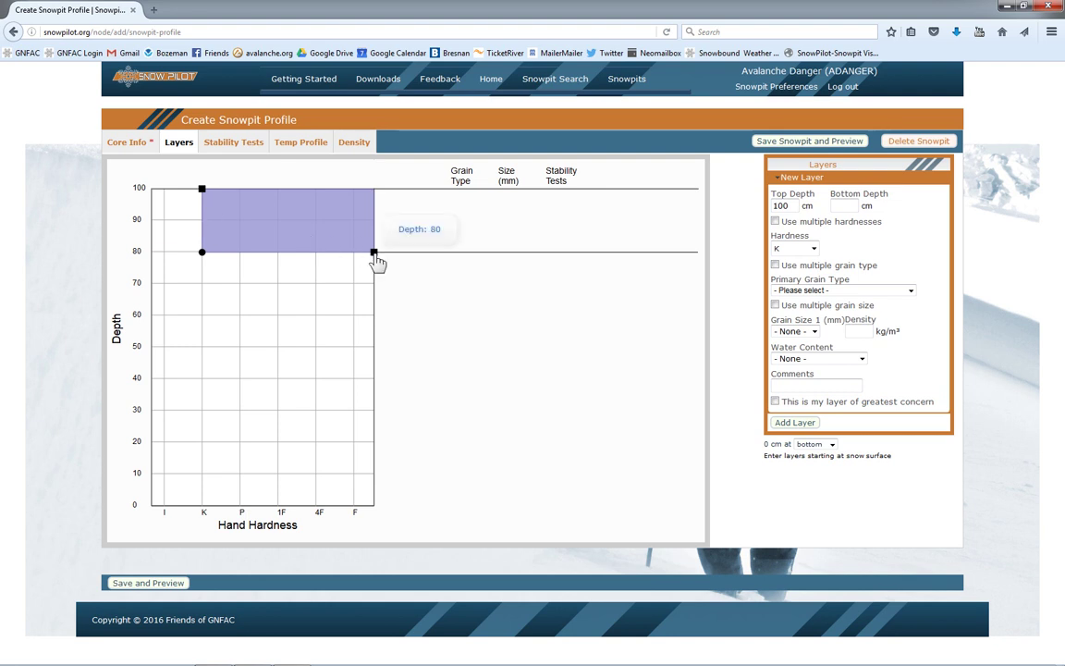
left_click_drag(374, 253, 371, 288)
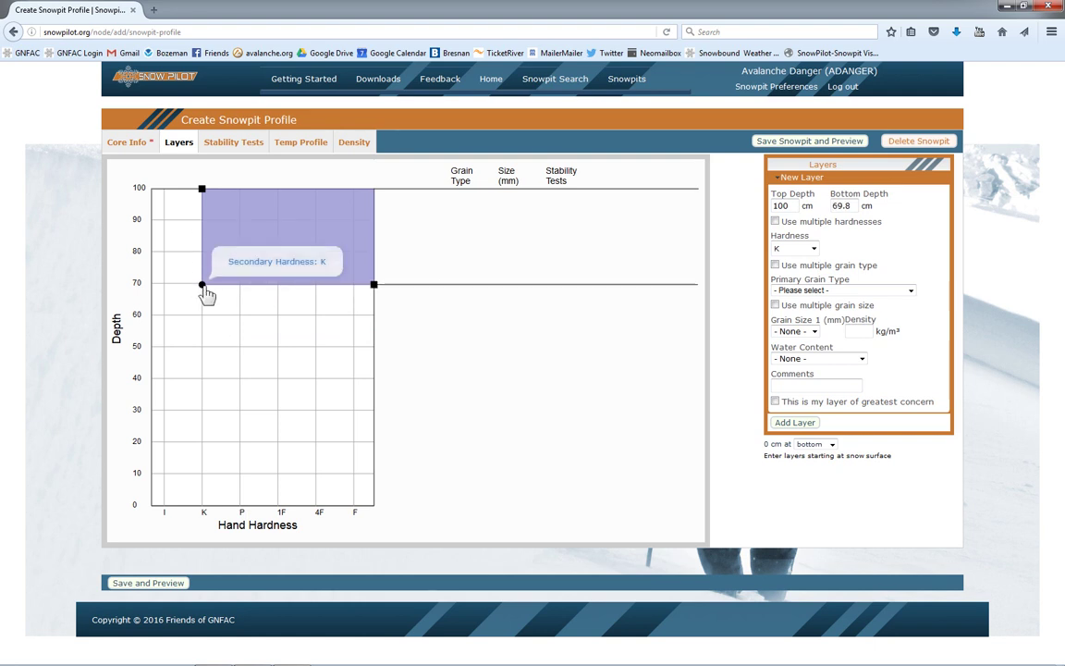
left_click_drag(204, 288, 245, 285)
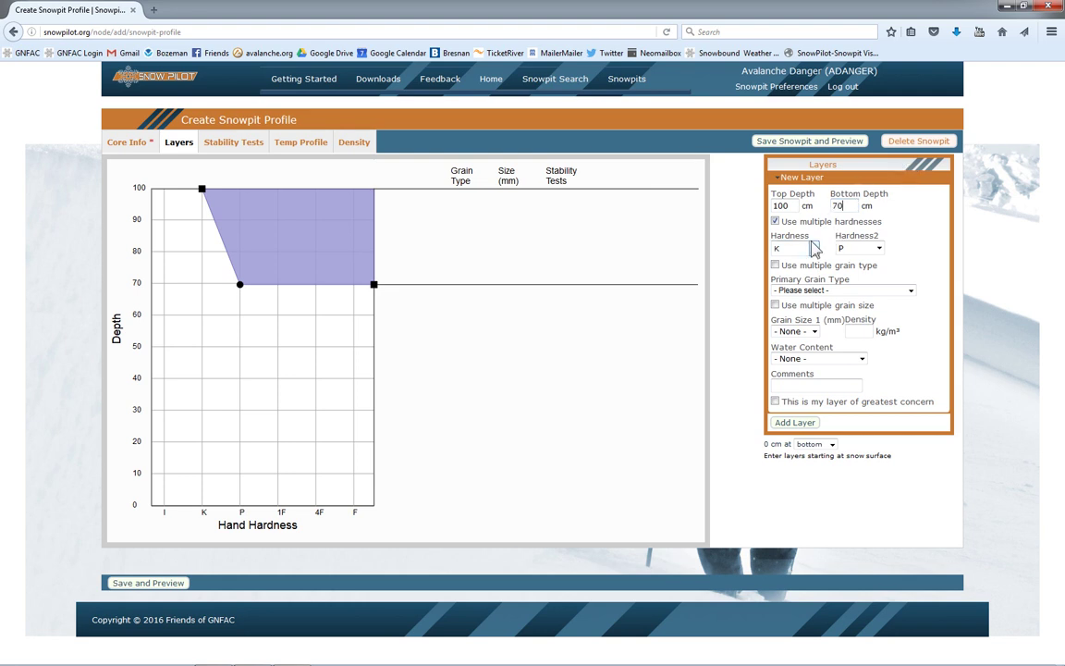
Step: Give it 1 mm Precipitation Particles and the comment 'pow', then add the layer
left_click(784, 290)
left_click(794, 312)
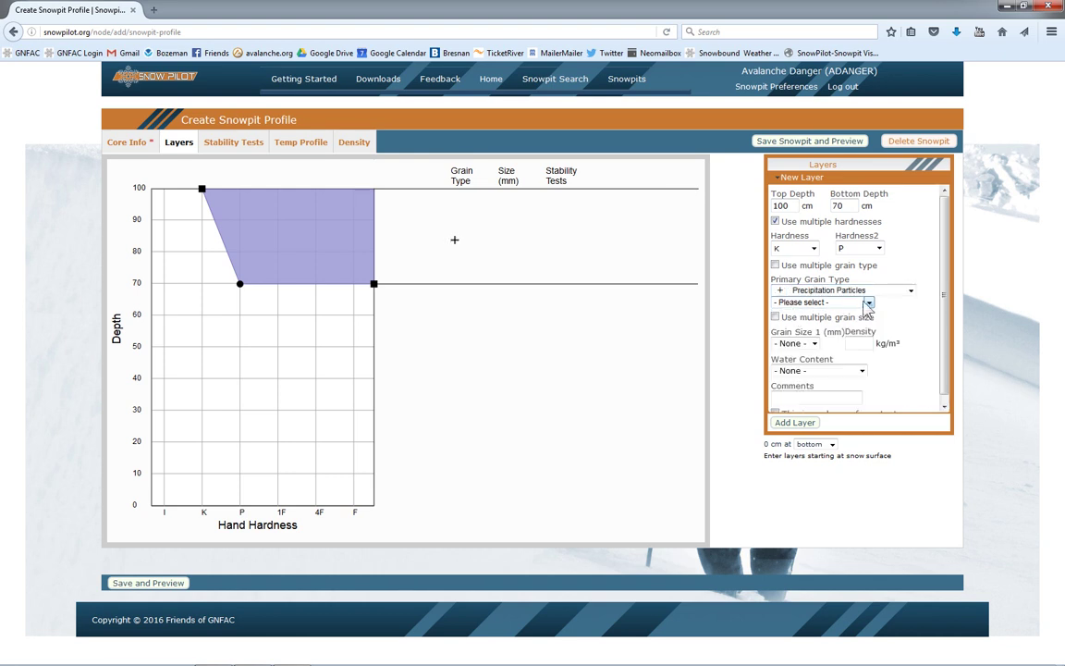
left_click(794, 343)
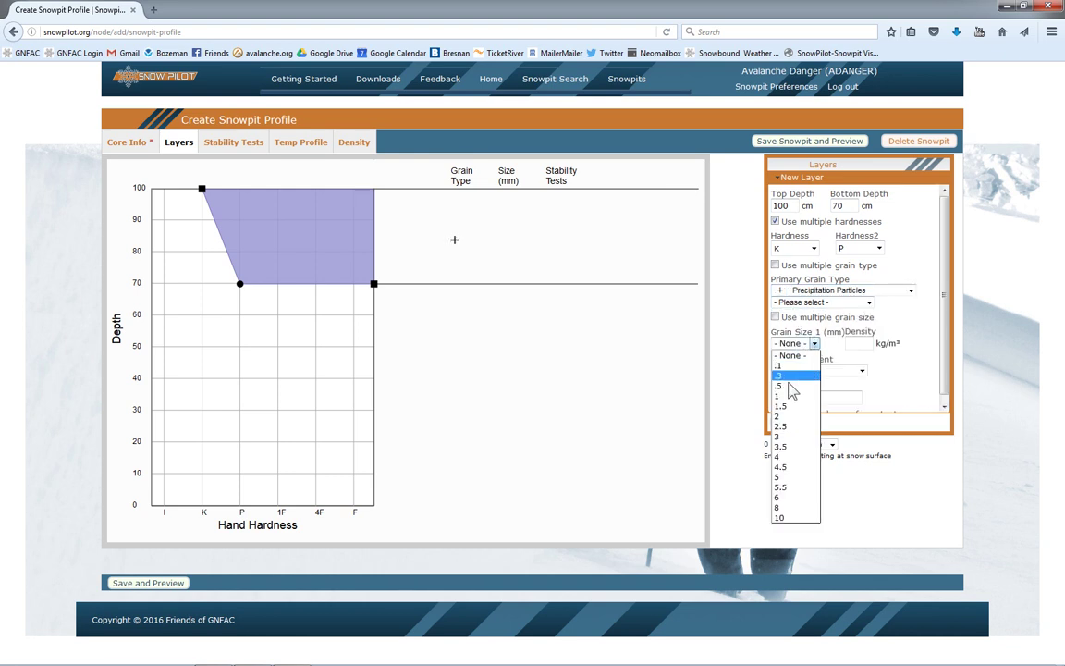
left_click(789, 398)
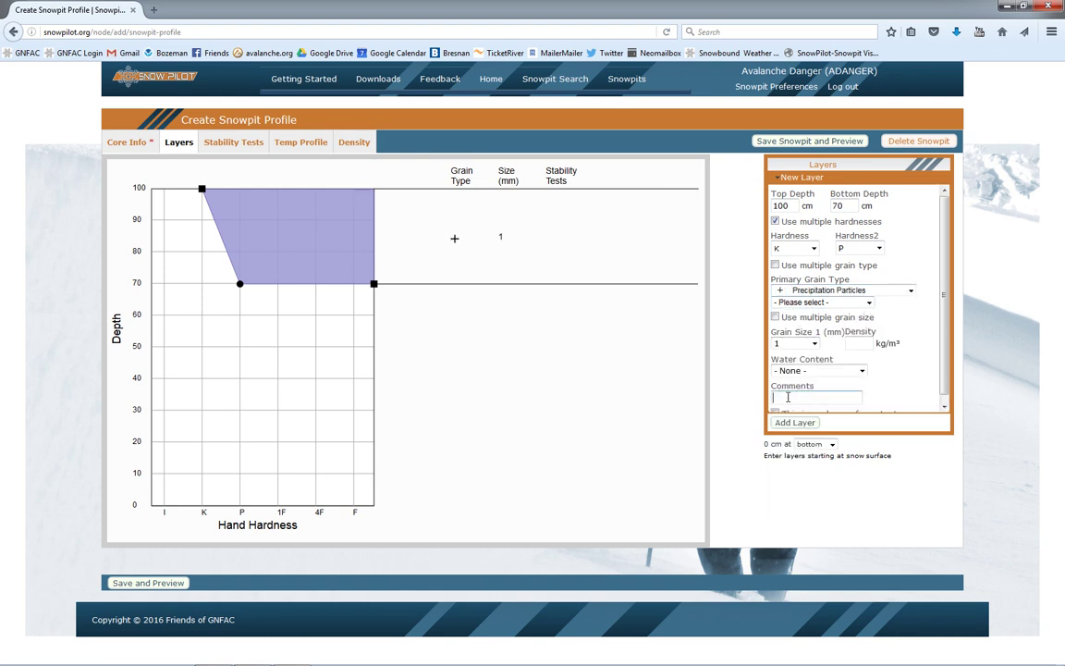
left_click(788, 398)
type("pow")
left_click(780, 423)
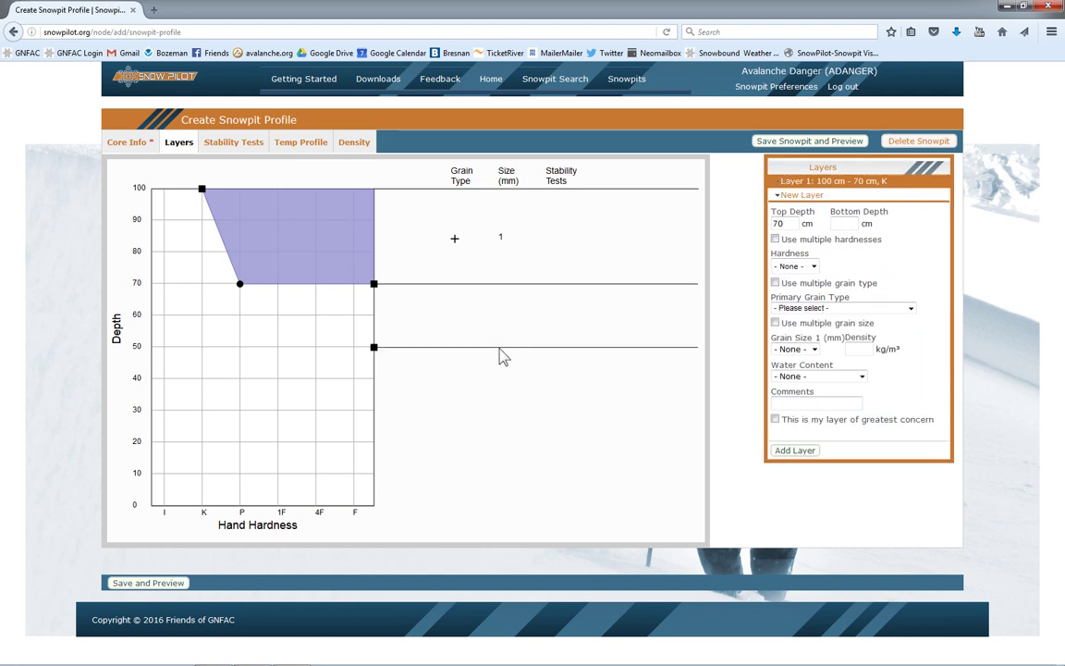
Step: Draw layer 2 from 70 to 29.6 cm at 1F with 1 mm Rounded Grains and add it
left_click_drag(374, 352, 373, 350)
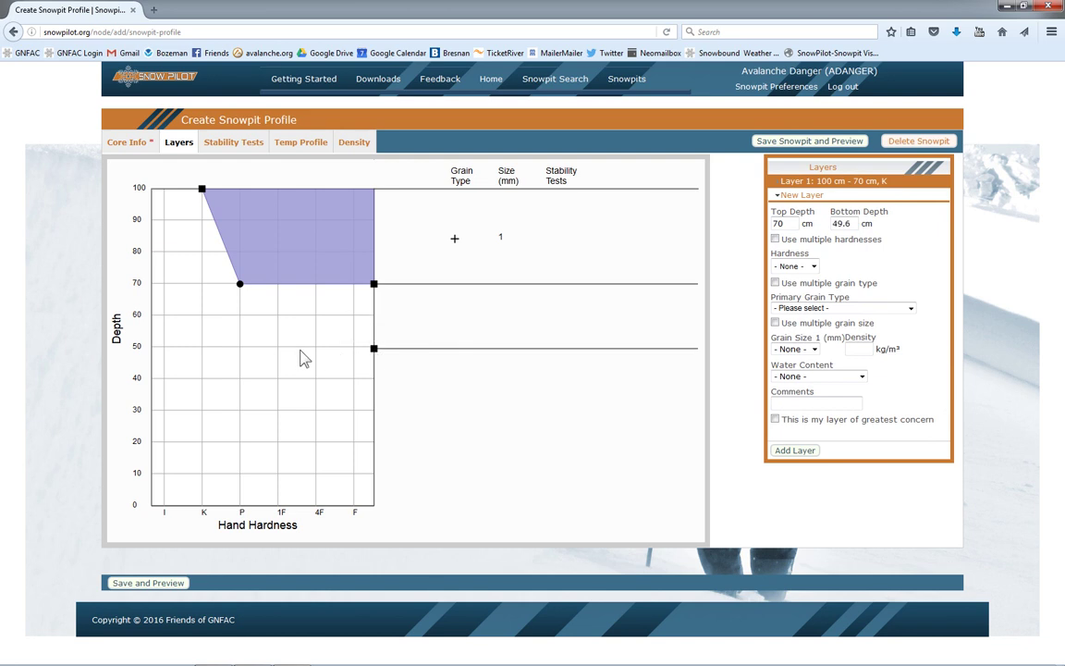
left_click_drag(370, 288, 296, 296)
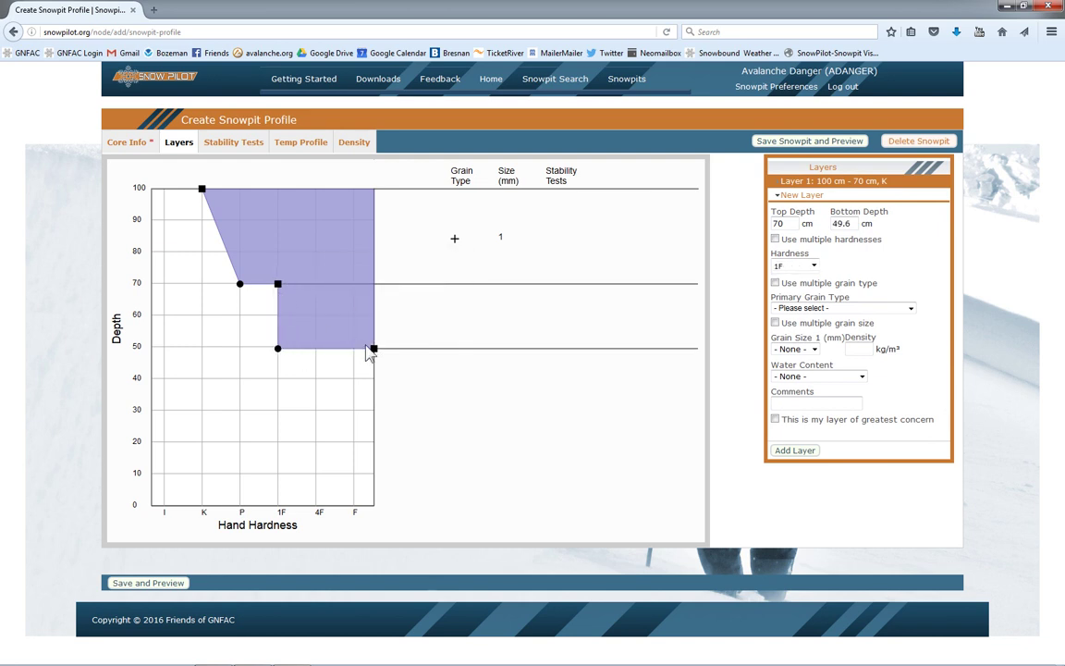
left_click_drag(371, 349, 374, 413)
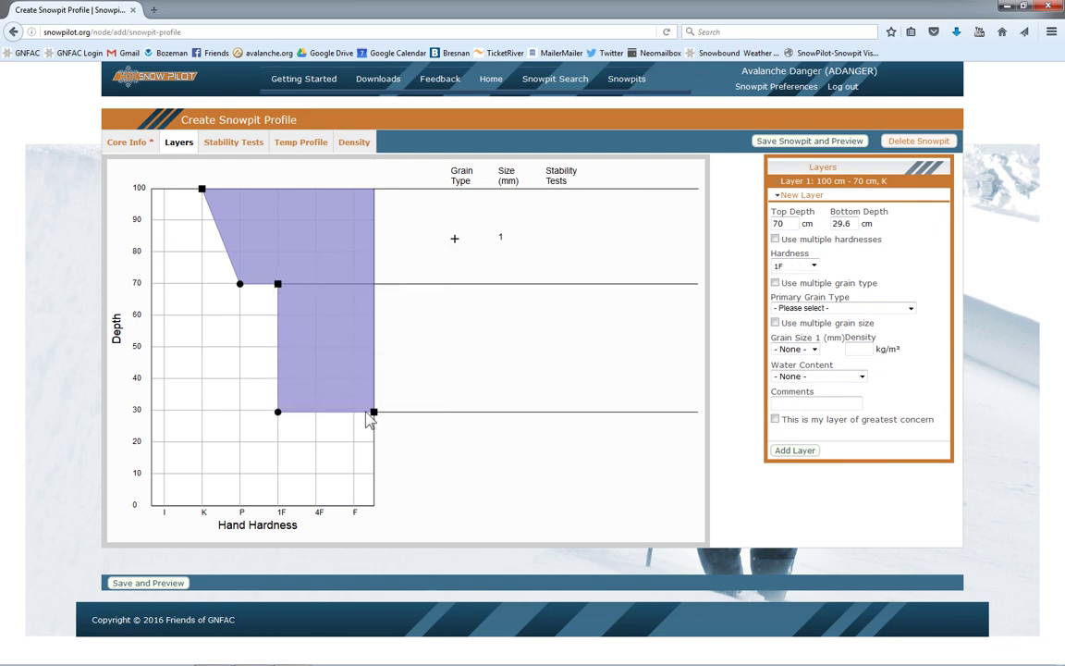
left_click(800, 309)
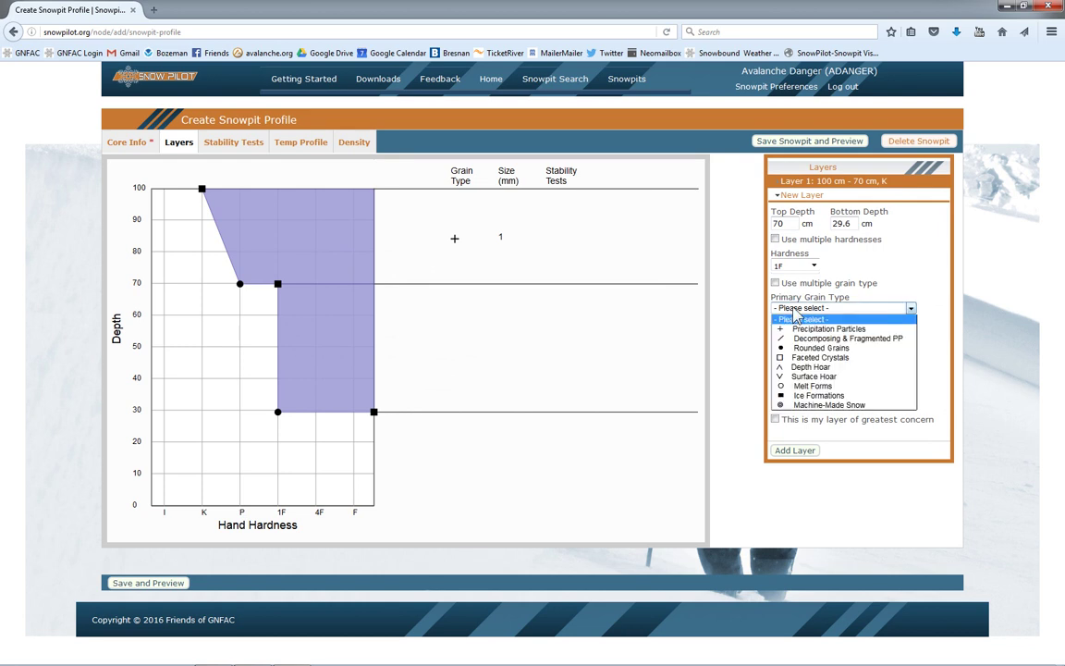
left_click(807, 348)
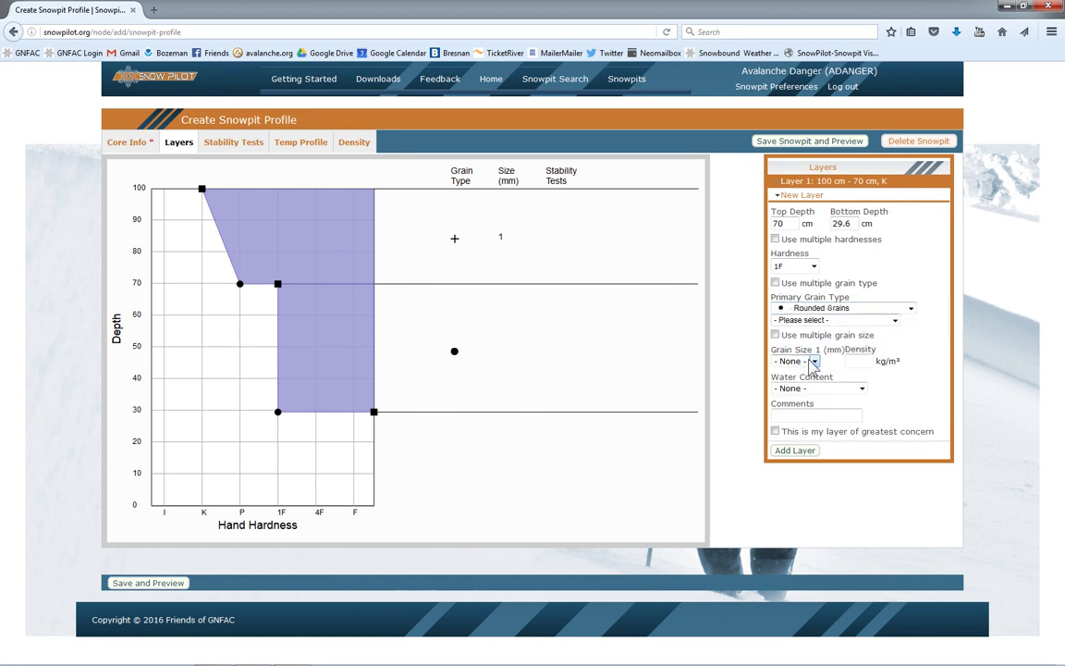
left_click(798, 362)
left_click(791, 414)
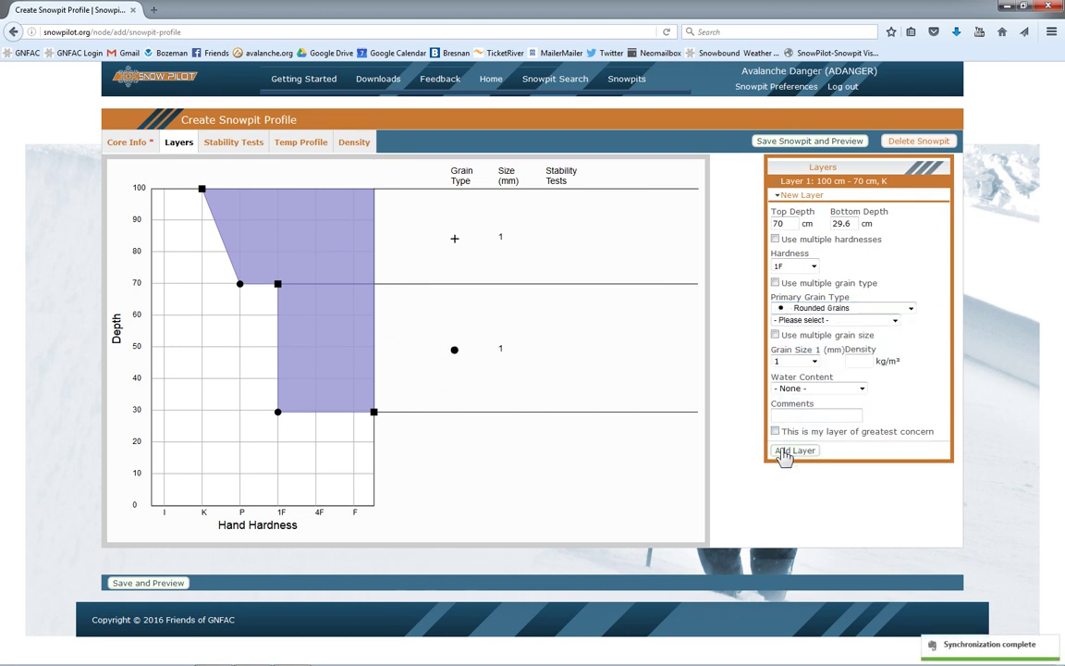
left_click(784, 453)
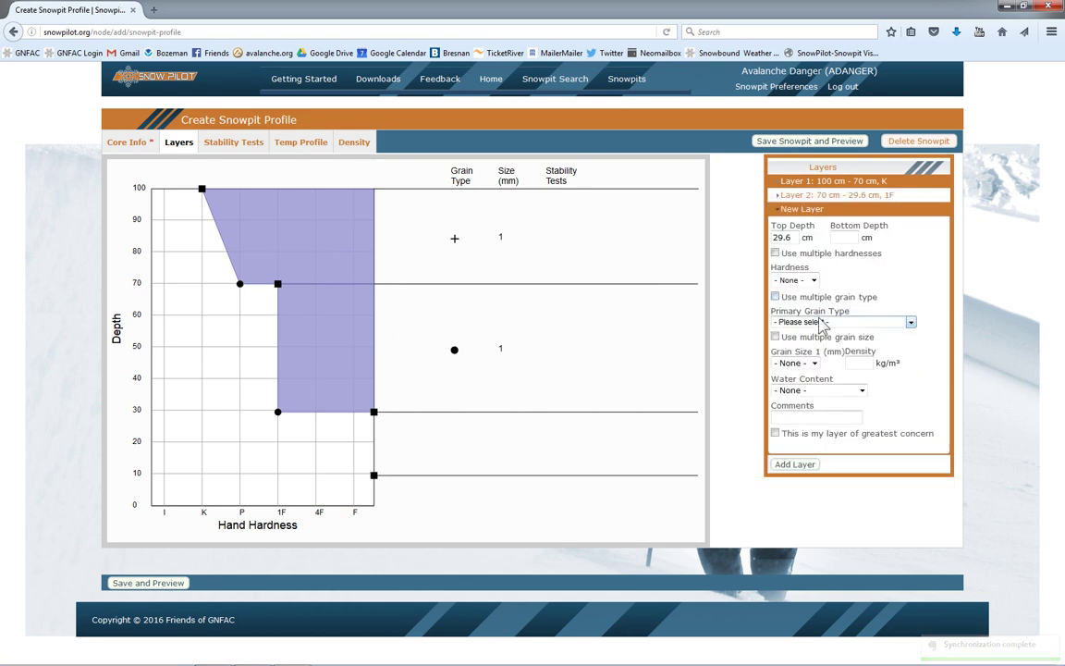
Step: Give the new layer a 25 cm bottom depth, hardness F, and 3–5 mm surface hoar grains
left_click(843, 240)
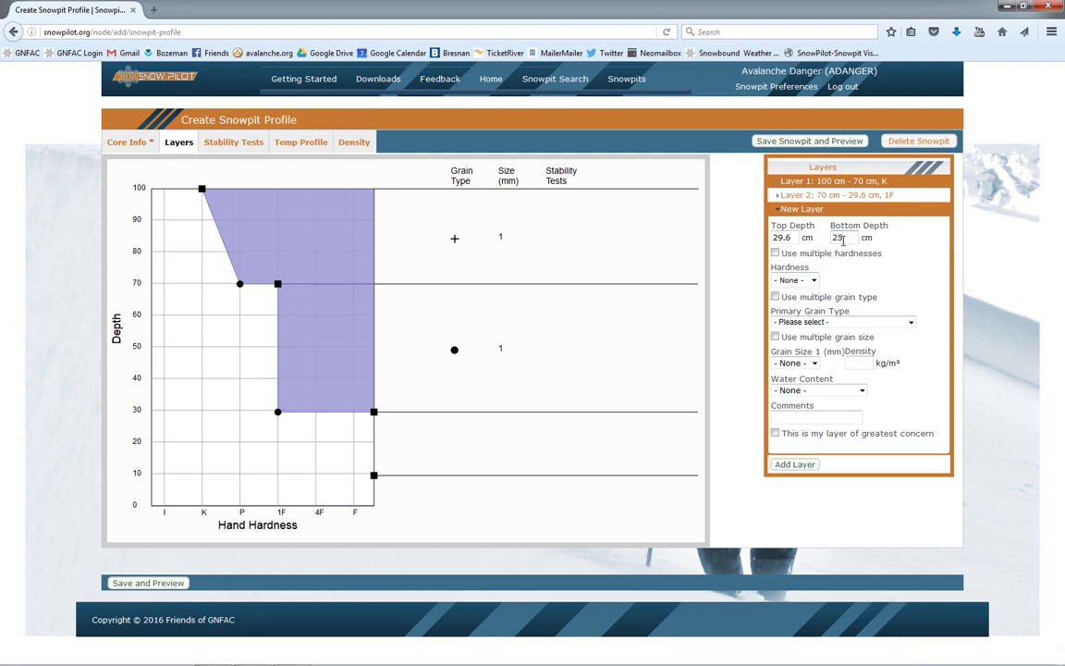
type("25")
left_click(795, 280)
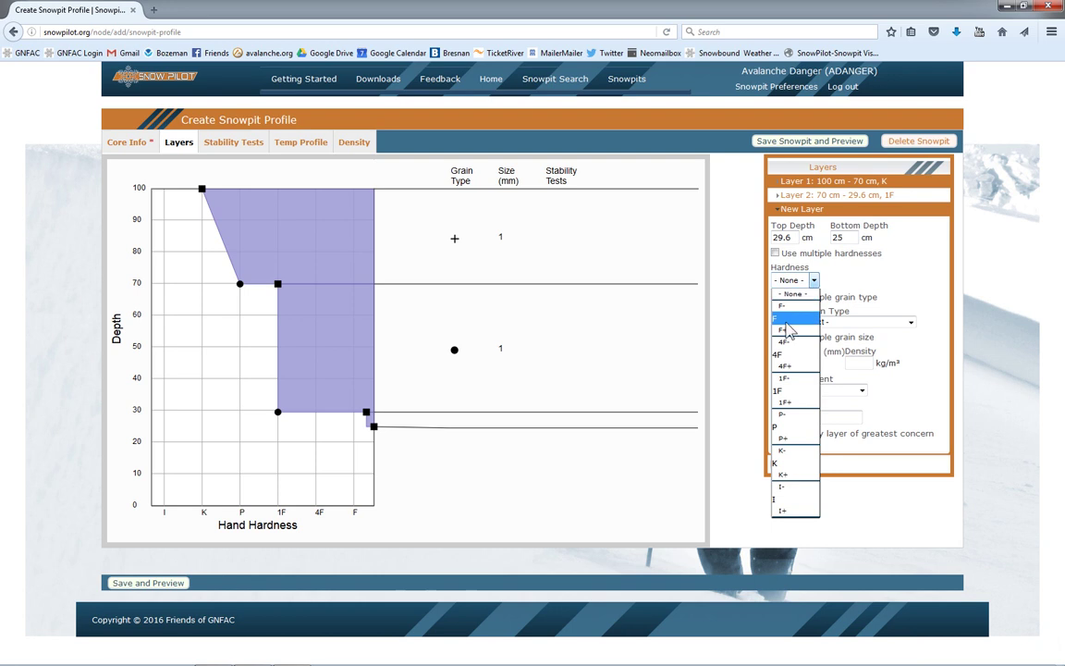
left_click(787, 319)
left_click(796, 321)
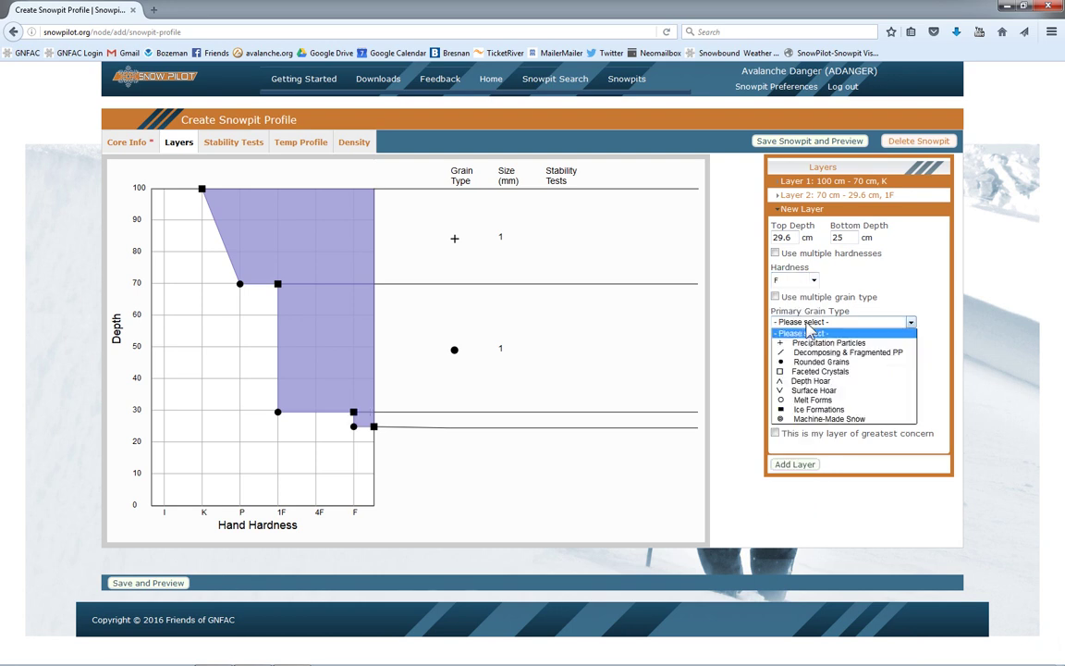
left_click(803, 391)
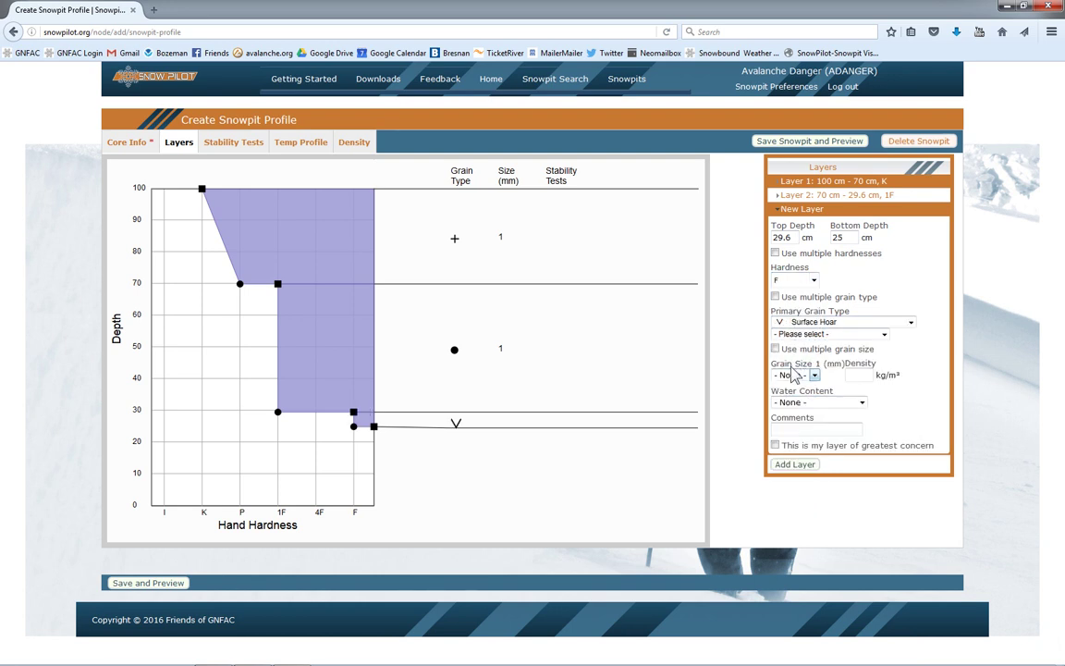
left_click(775, 349)
left_click(793, 375)
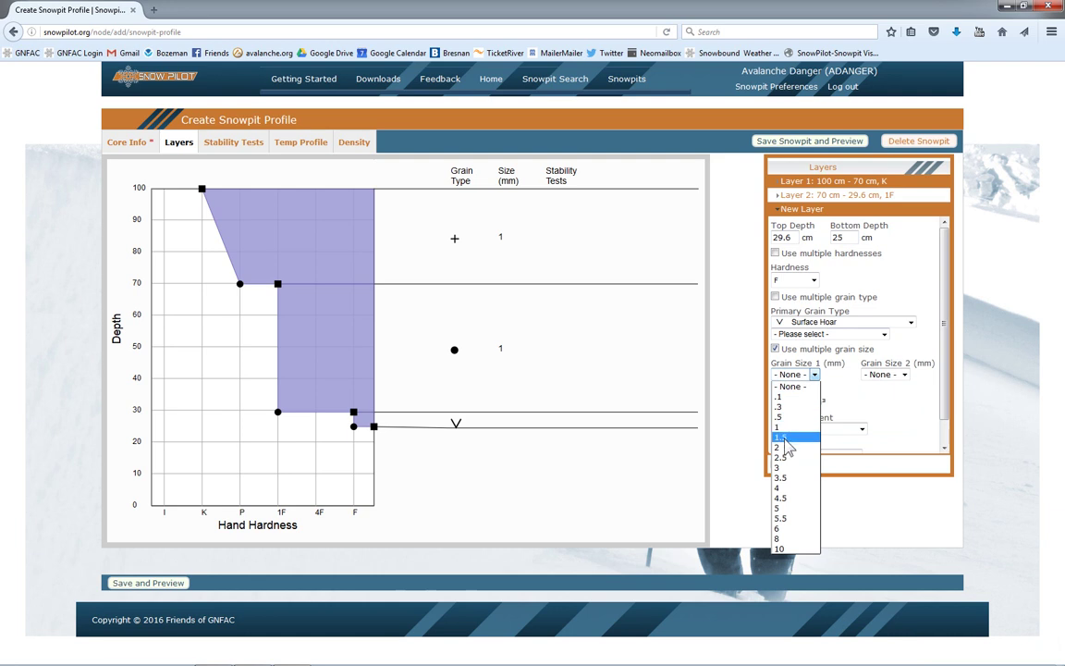
left_click(780, 467)
left_click(885, 375)
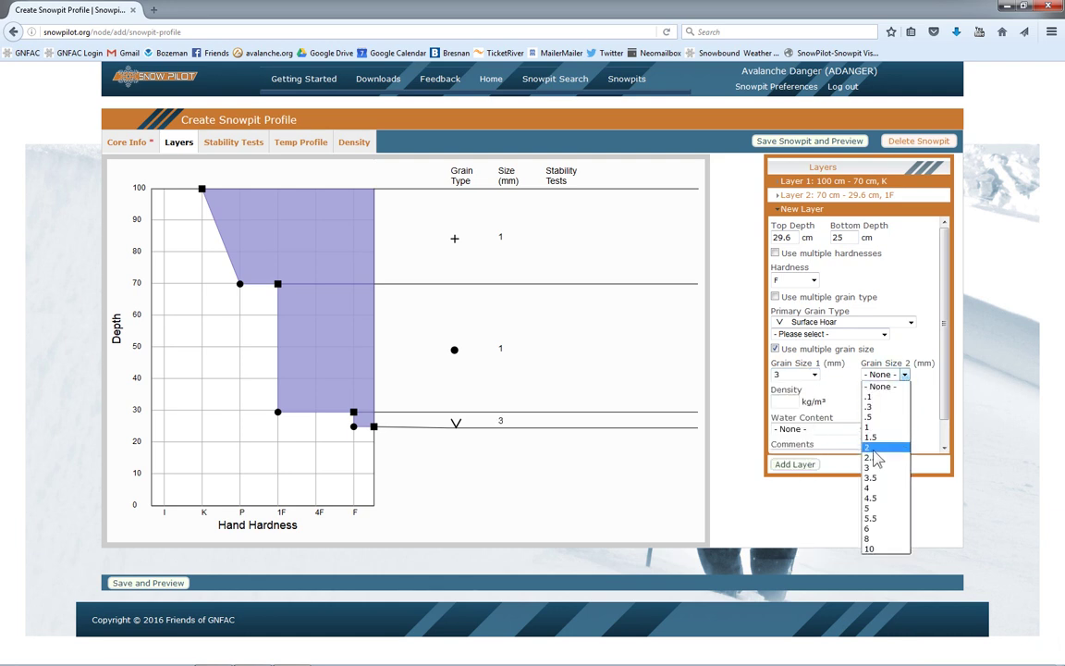
left_click(870, 508)
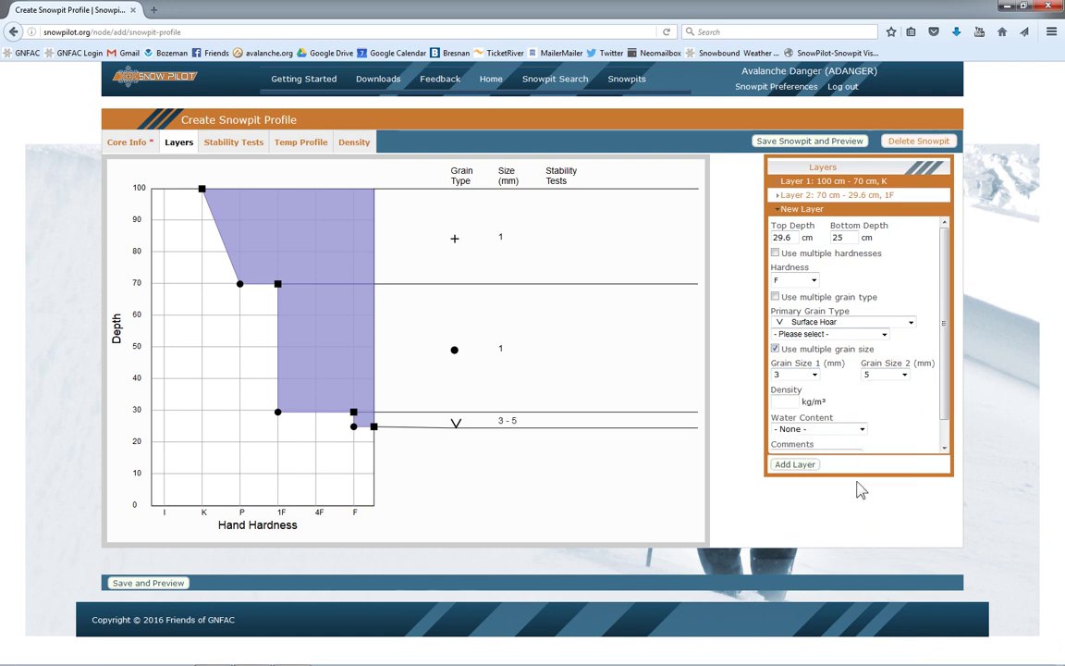
Step: Flag the layer's top as the greatest concern and add it as Layer 3
scroll(916, 442, "down", 1)
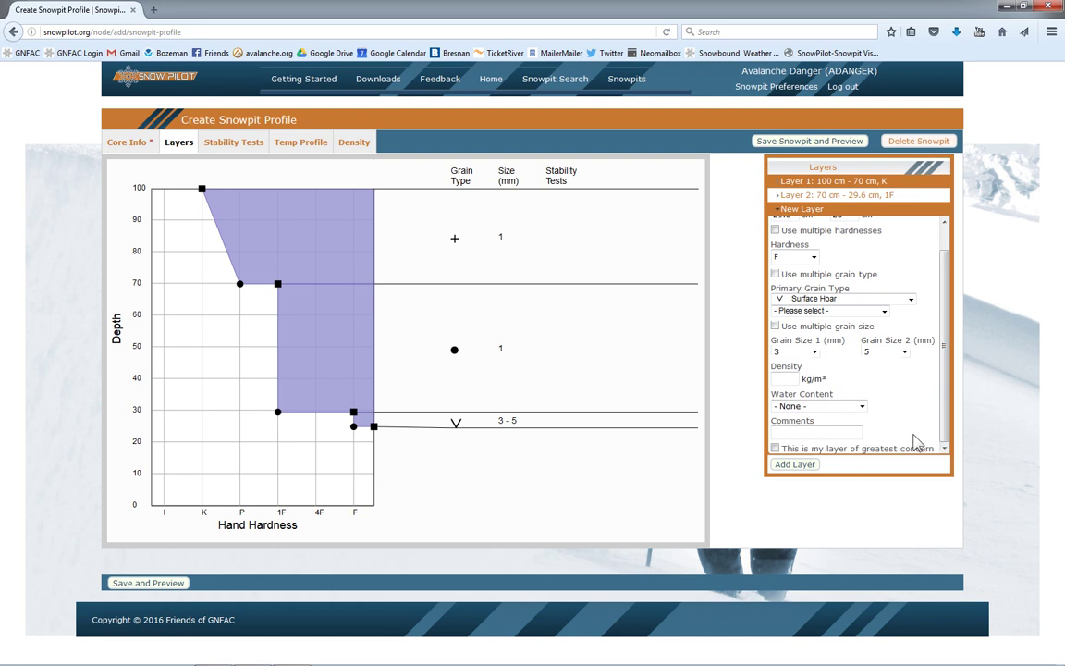
left_click(775, 448)
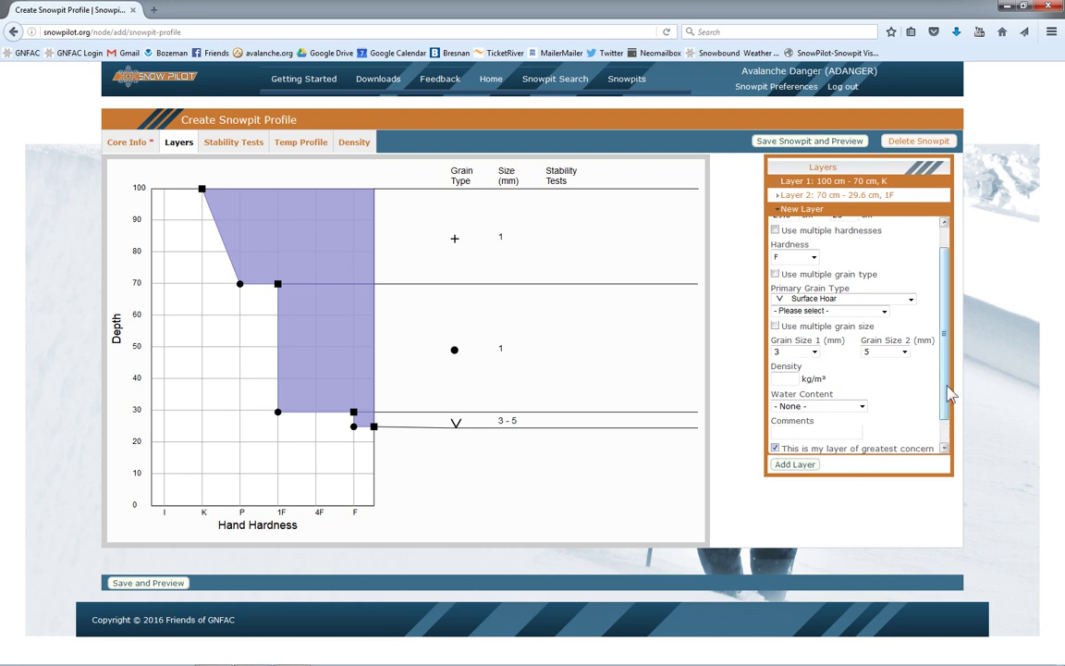
scroll(950, 393, "down", 1)
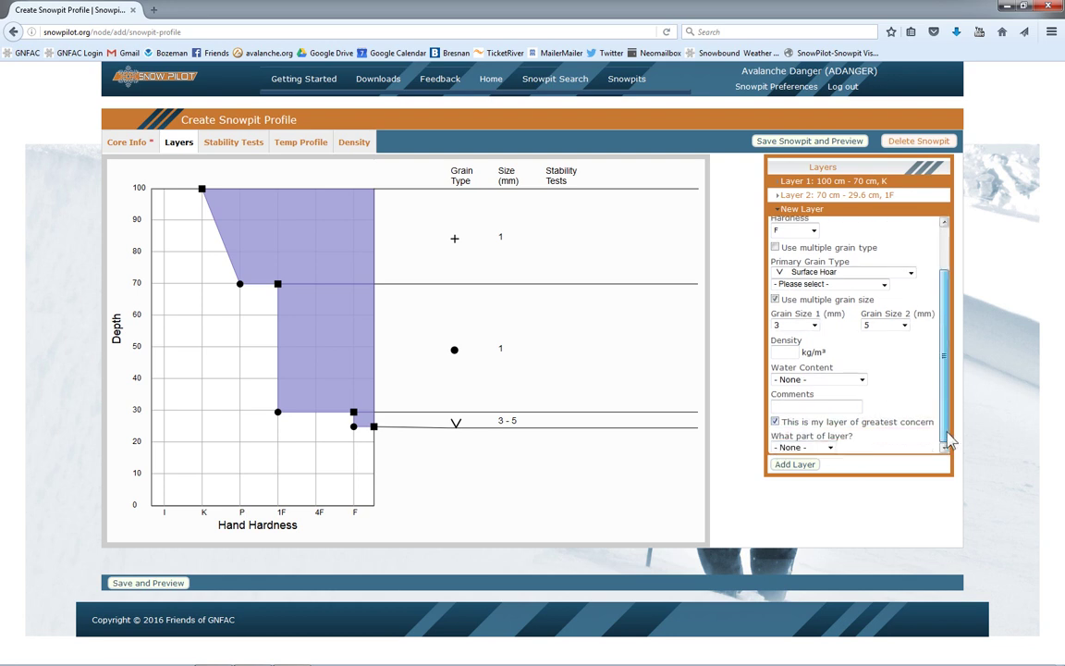
left_click(830, 448)
left_click(808, 470)
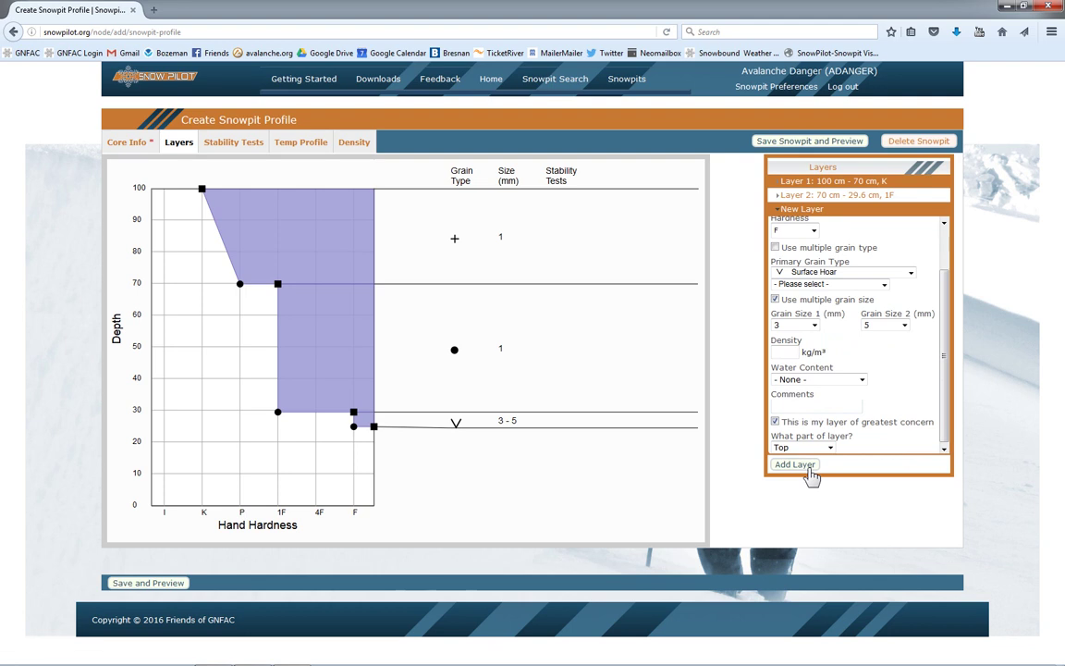
left_click(810, 468)
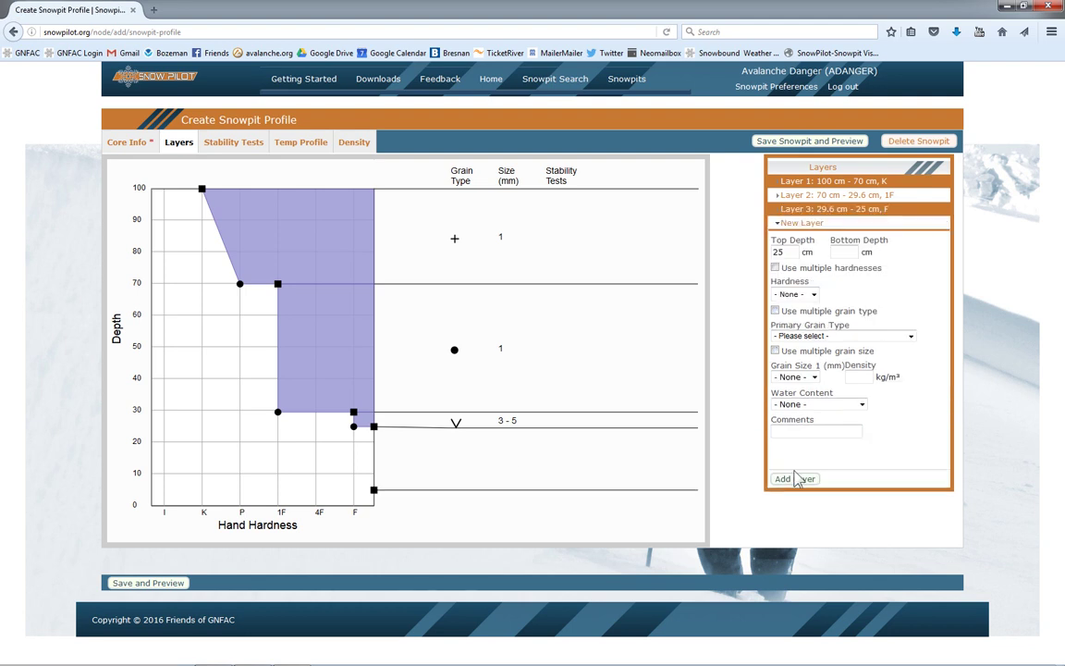
Step: Add Layer 4 from 25 to 0 cm with hardness K and 1 mm rounded grains
left_click_drag(374, 426, 205, 434)
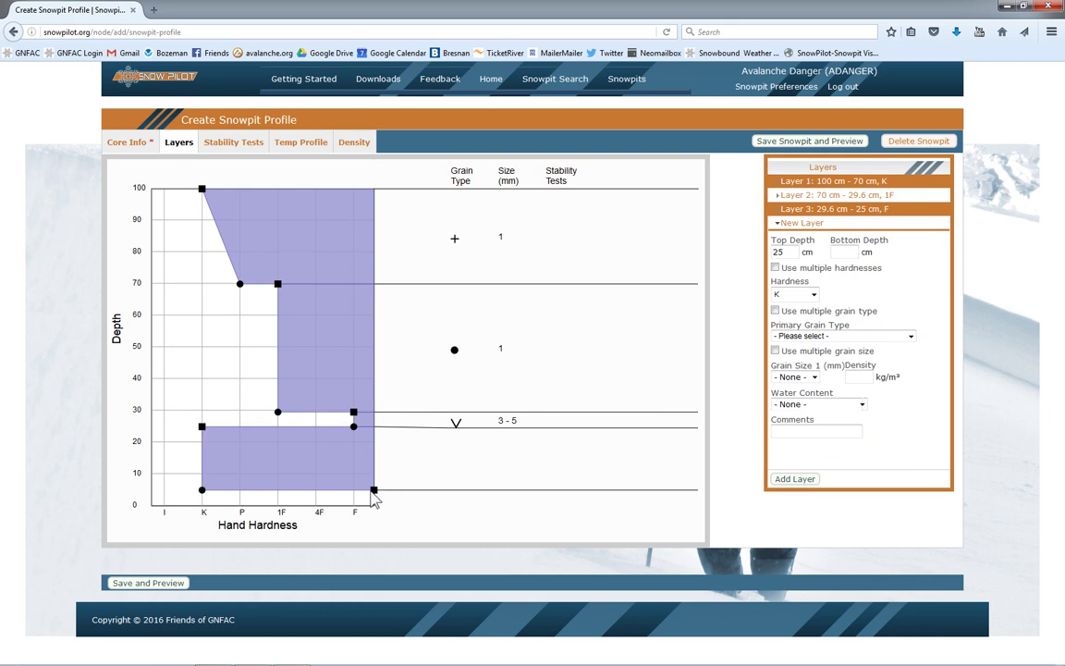
left_click_drag(374, 491, 375, 507)
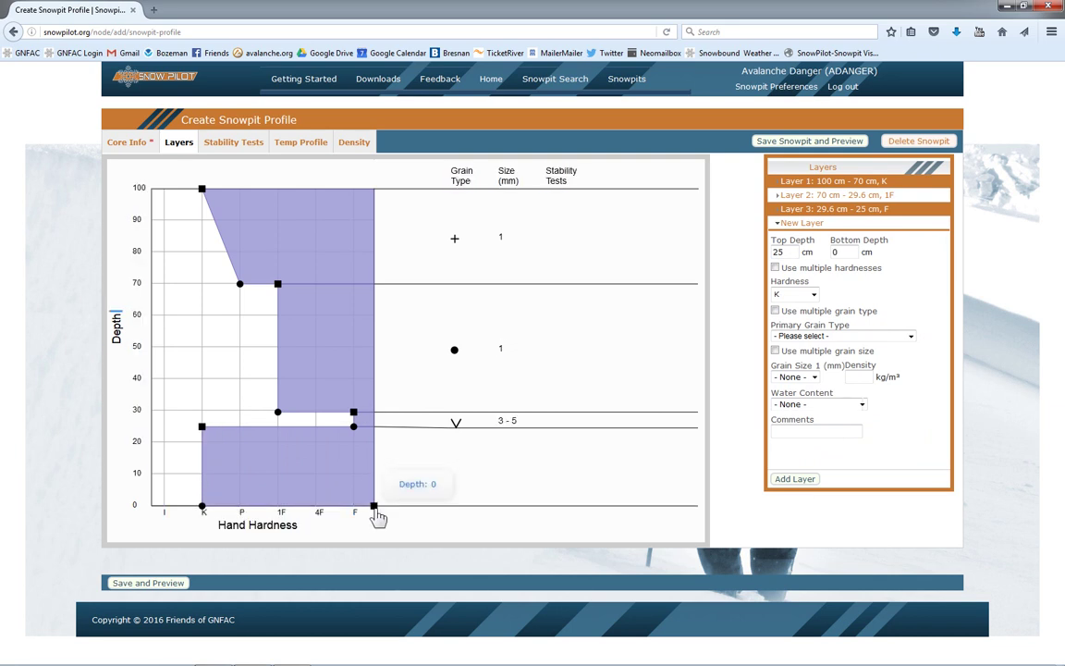
left_click(818, 337)
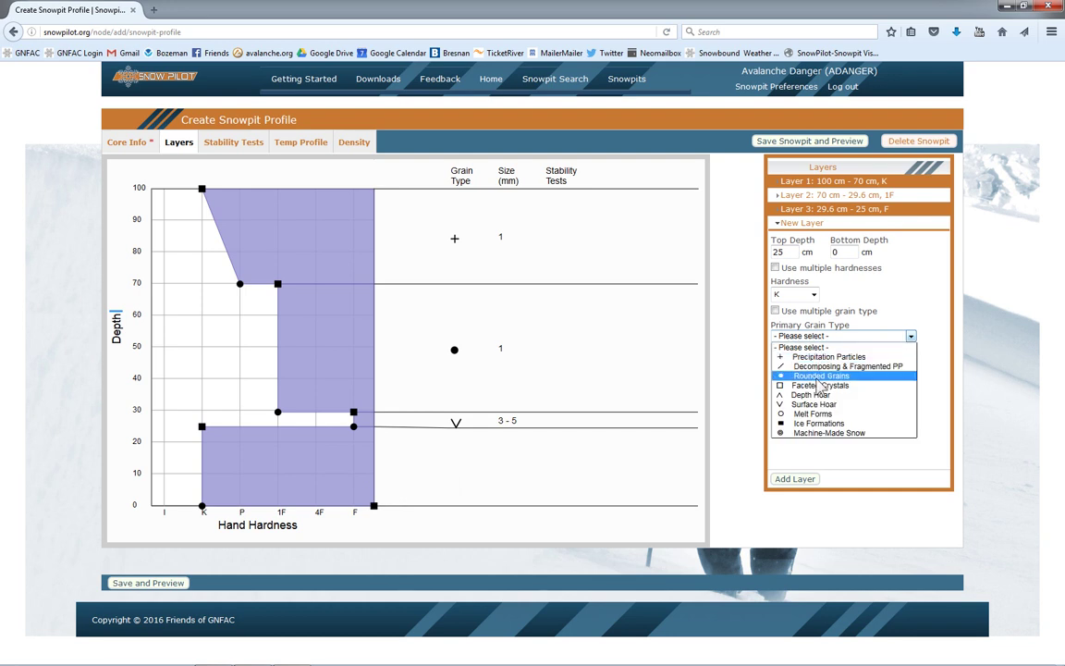
left_click(820, 377)
left_click(813, 389)
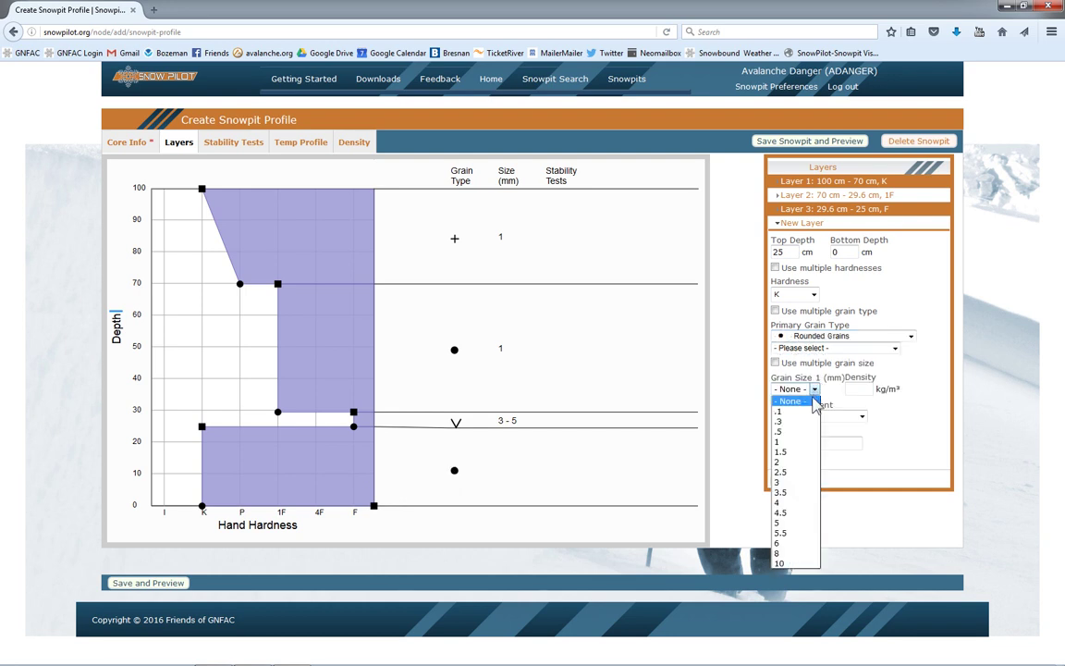
left_click(801, 443)
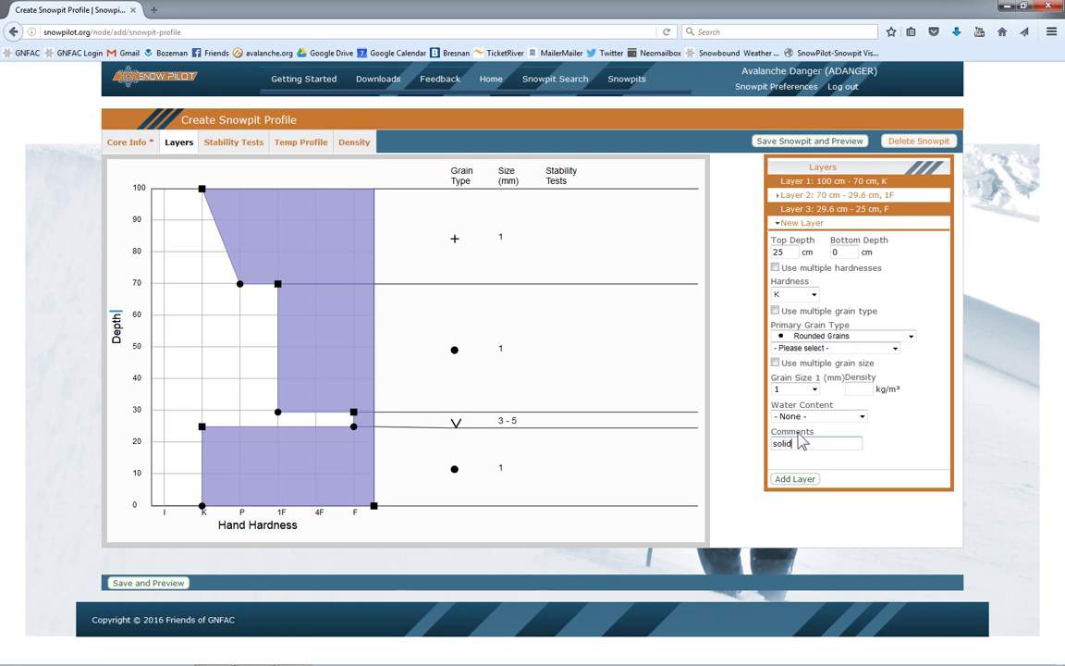
left_click(807, 479)
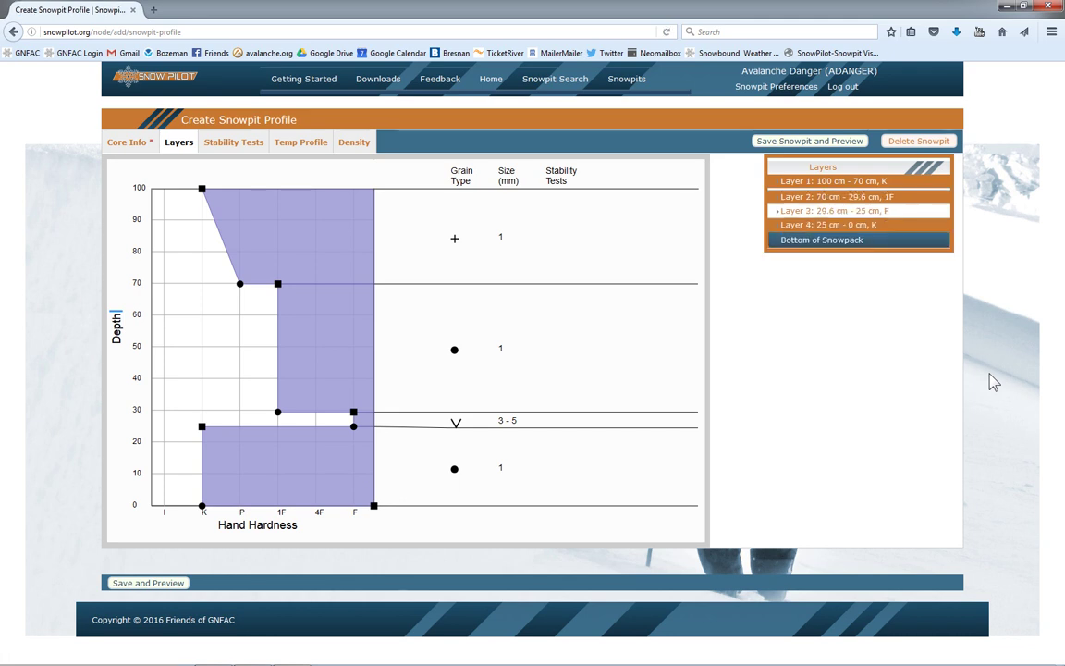
Step: Add an Extended Column Test result of ECTP23 at 30 cm with comment 'eas'
left_click(236, 146)
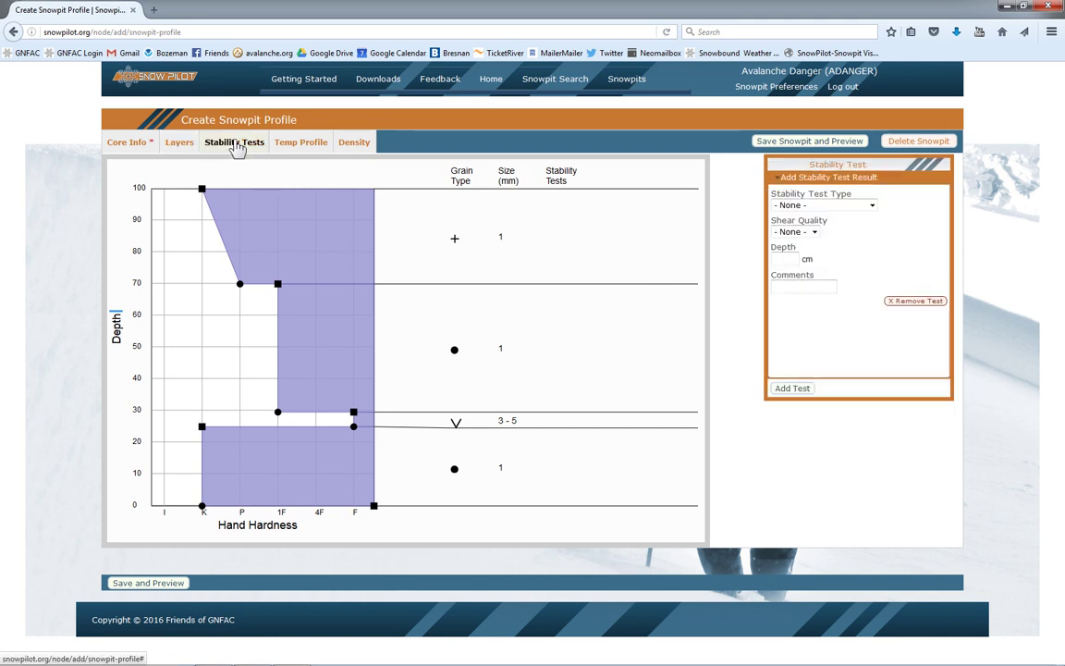
left_click(874, 206)
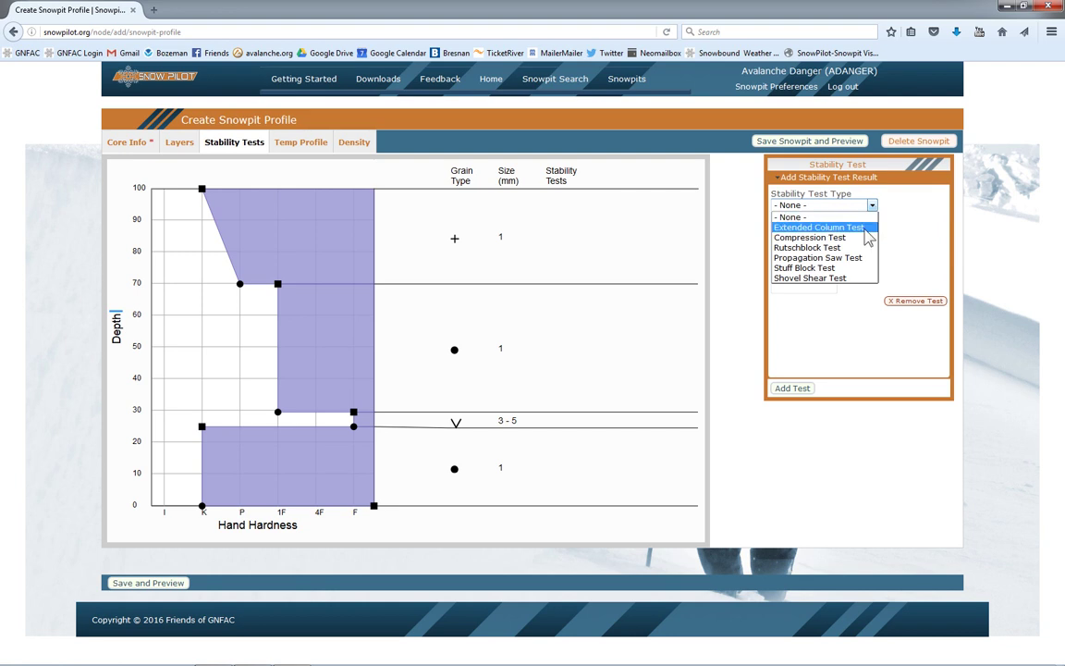
left_click(866, 228)
left_click(814, 231)
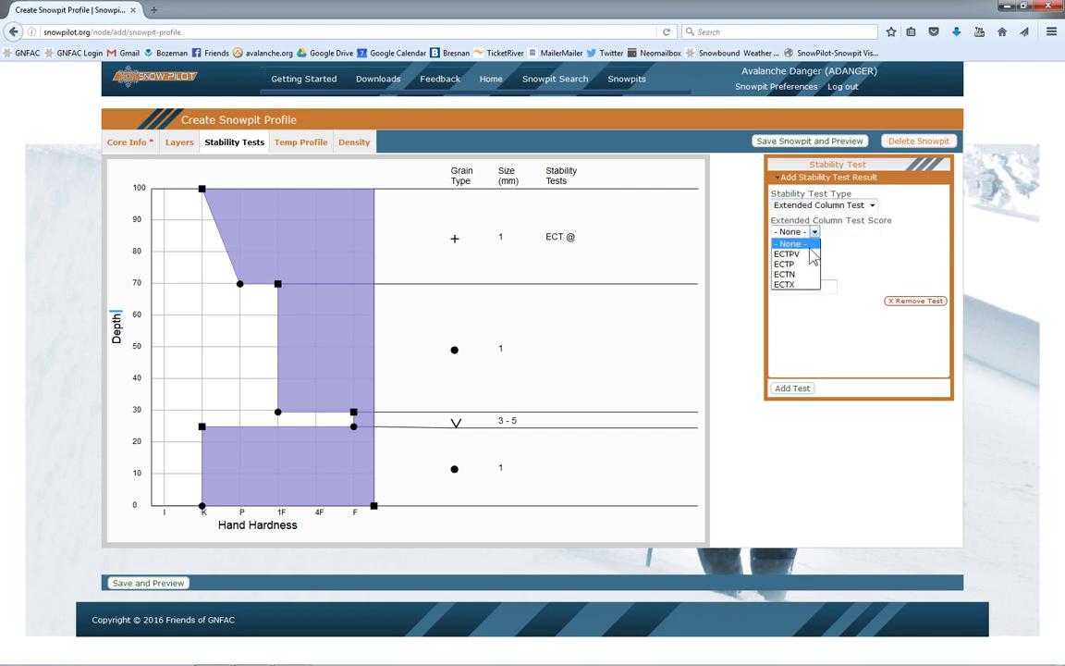
left_click(801, 264)
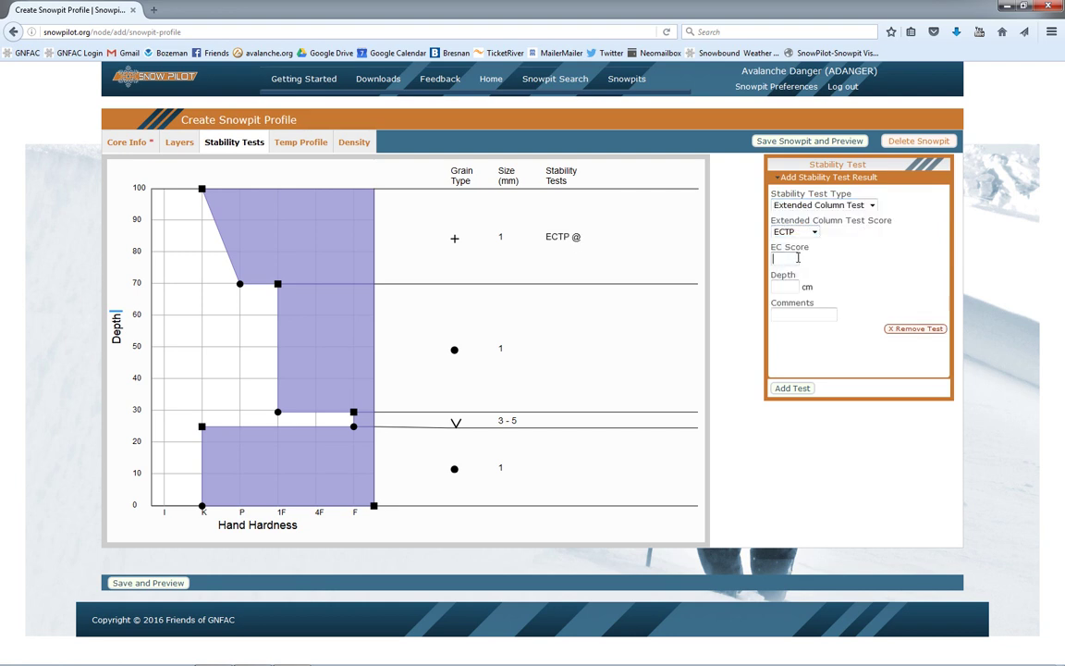
left_click(798, 258)
type("23")
left_click(781, 289)
type("30")
left_click(792, 313)
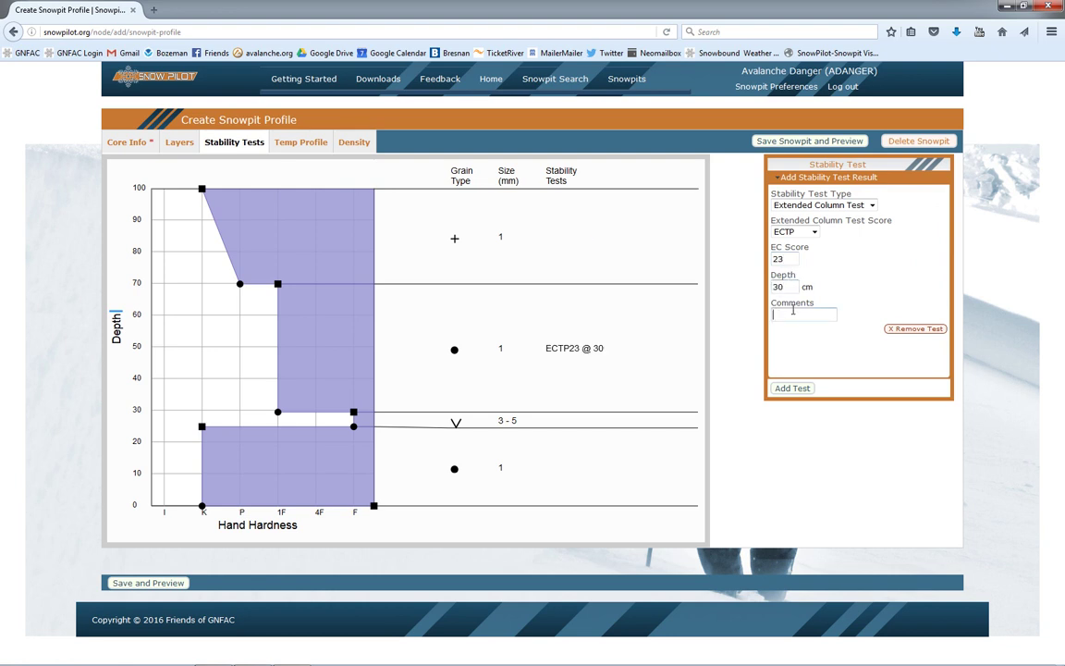
type("easy")
left_click(793, 387)
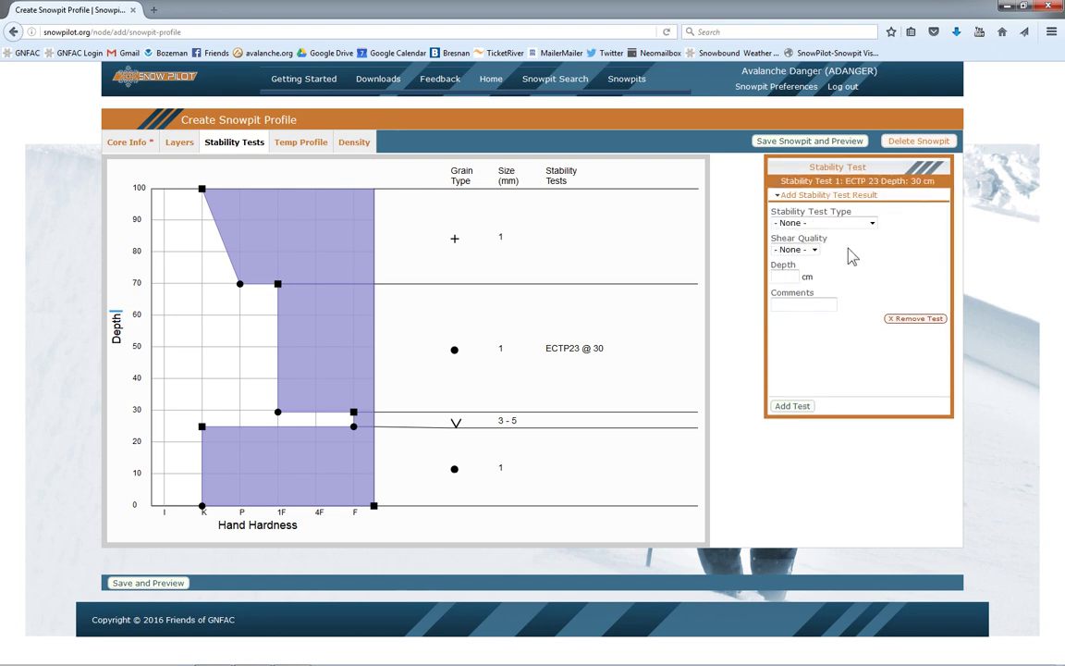
Step: Add a Compression Test result of CTE8 with Q1 shear quality at 70 cm
left_click(855, 223)
left_click(832, 255)
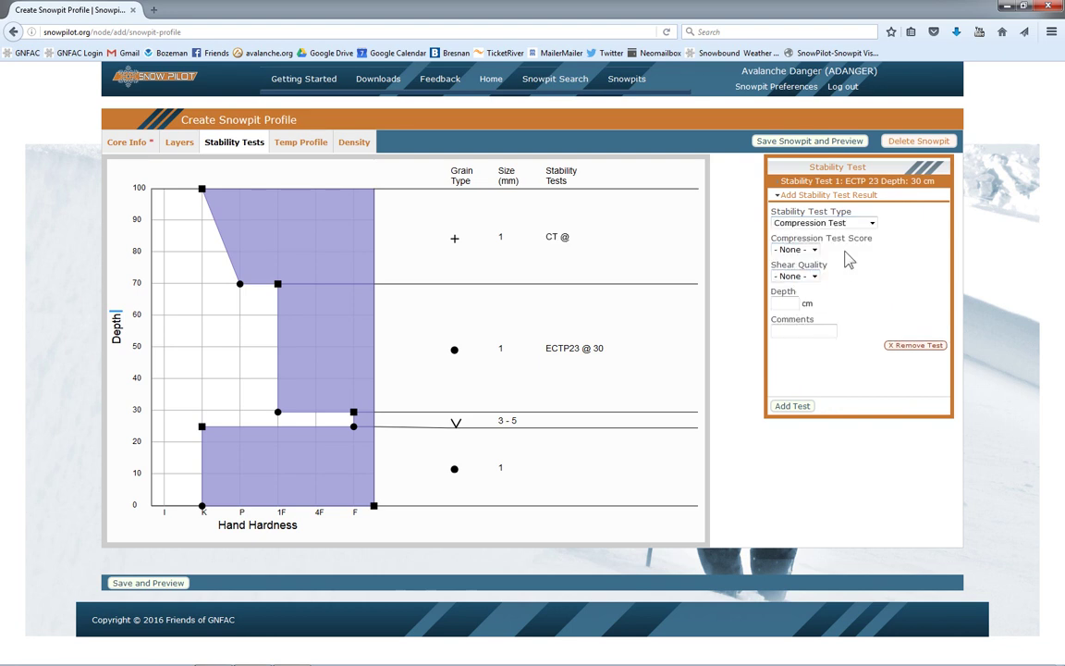
left_click(796, 249)
left_click(809, 282)
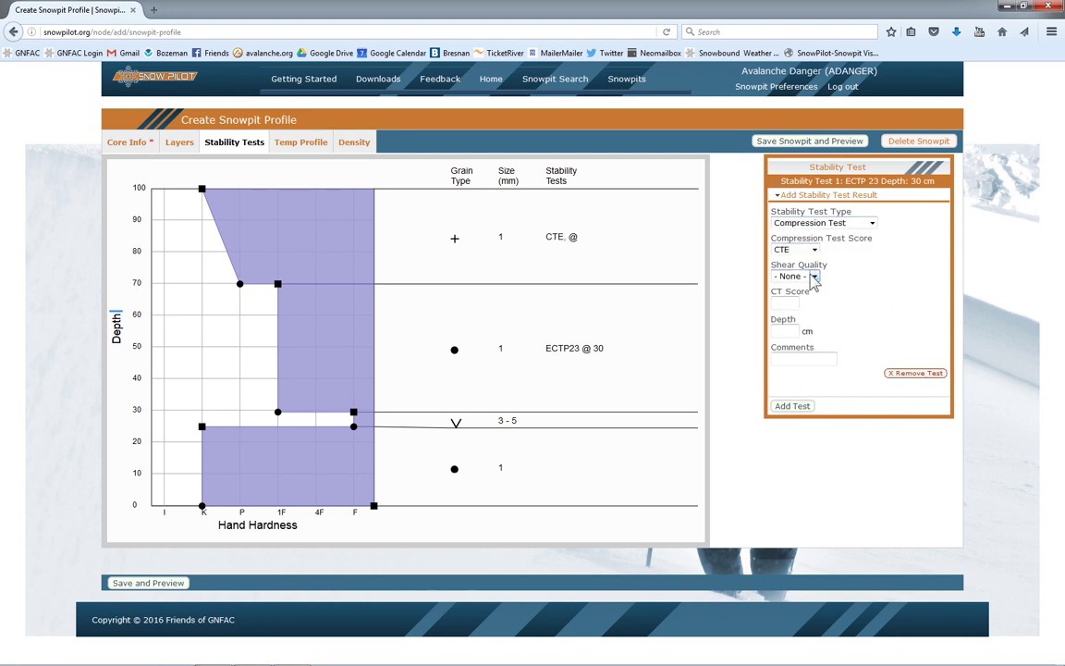
left_click(813, 276)
left_click(801, 296)
left_click(794, 306)
type("8")
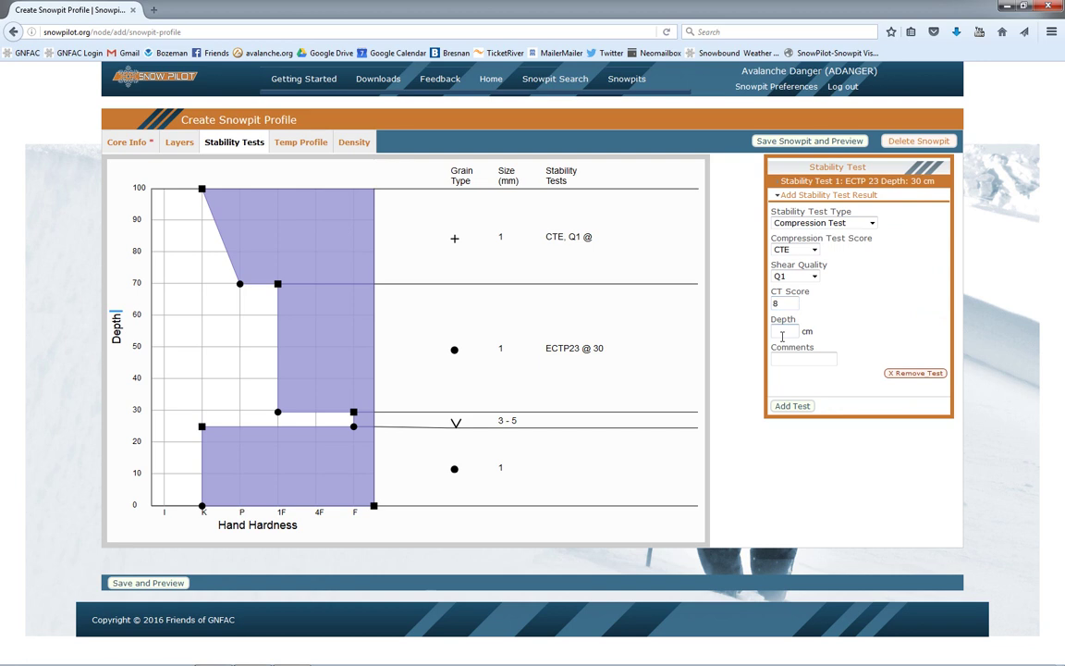
left_click(787, 331)
type("70")
left_click(786, 406)
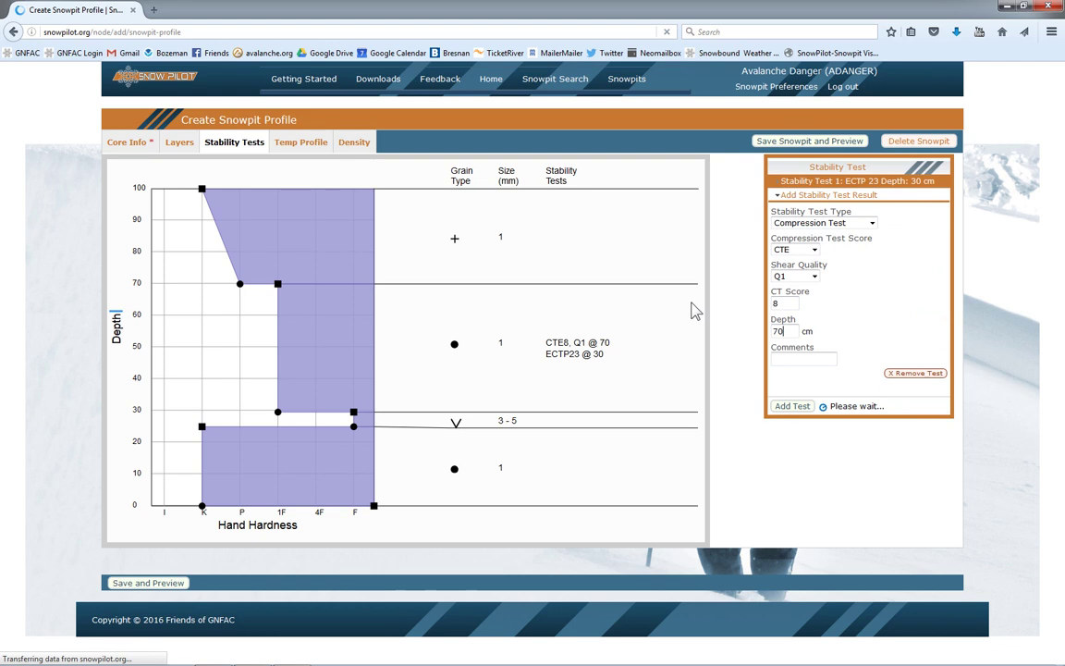
Step: Add temperature points of -12°C at 100 cm and -10°C at 80 cm
left_click(296, 143)
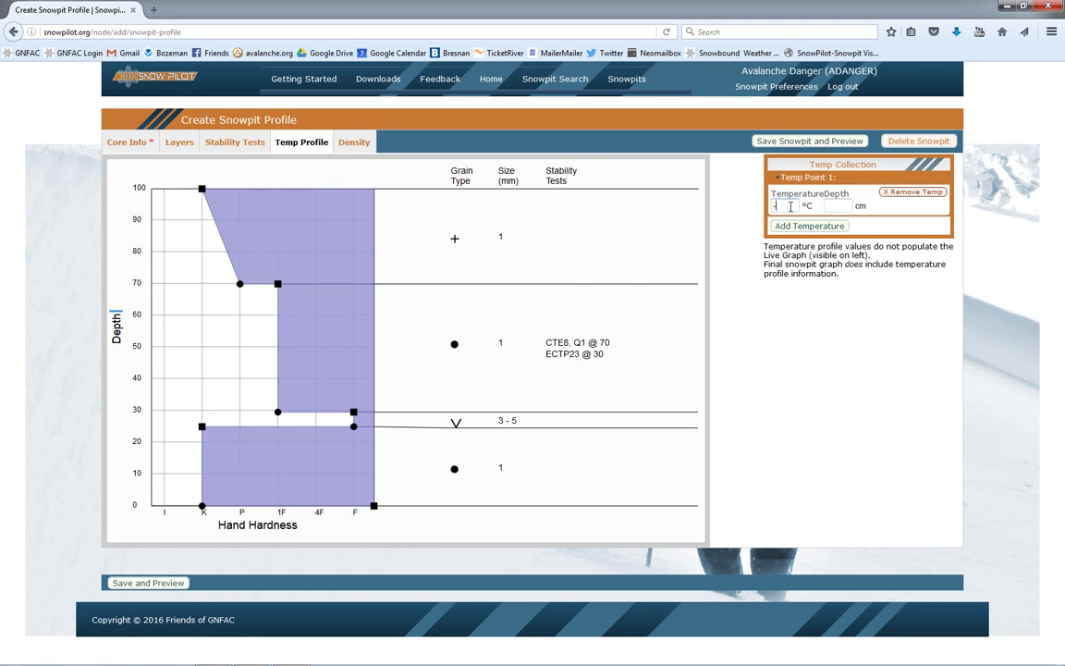
type("12")
left_click(848, 202)
type("100")
left_click(814, 227)
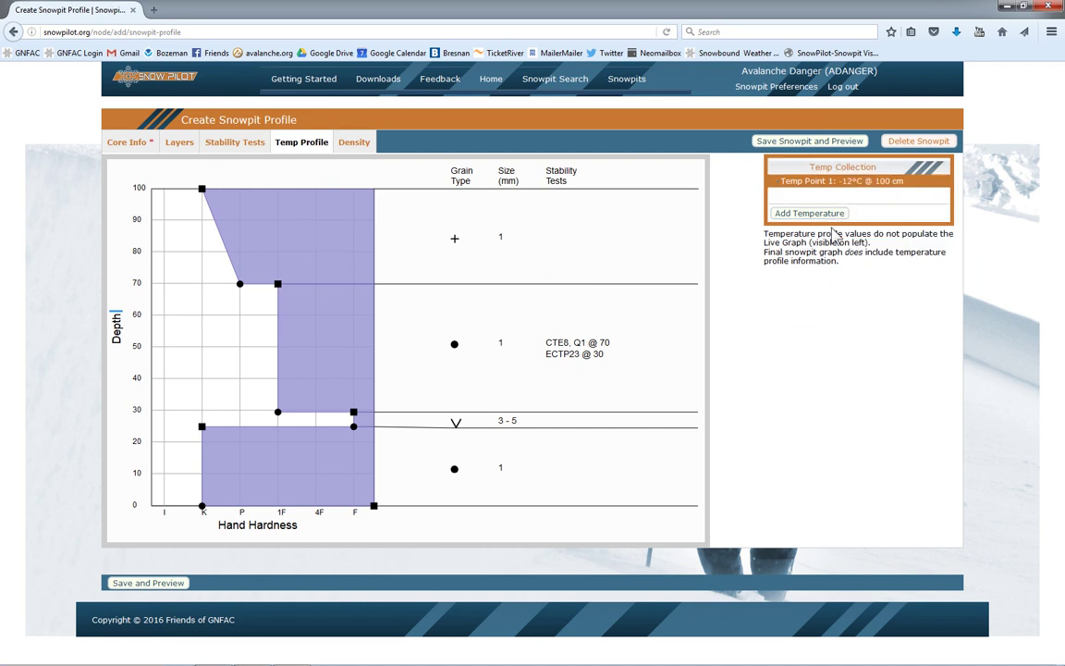
left_click(790, 226)
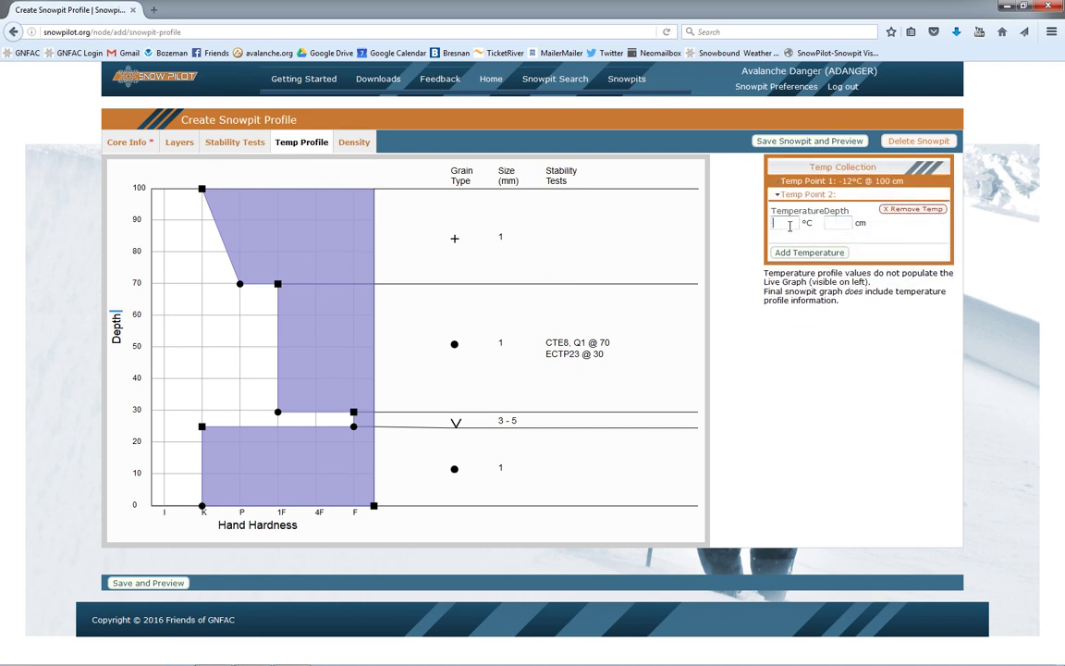
type("-10")
left_click(852, 223)
type("80")
left_click(814, 252)
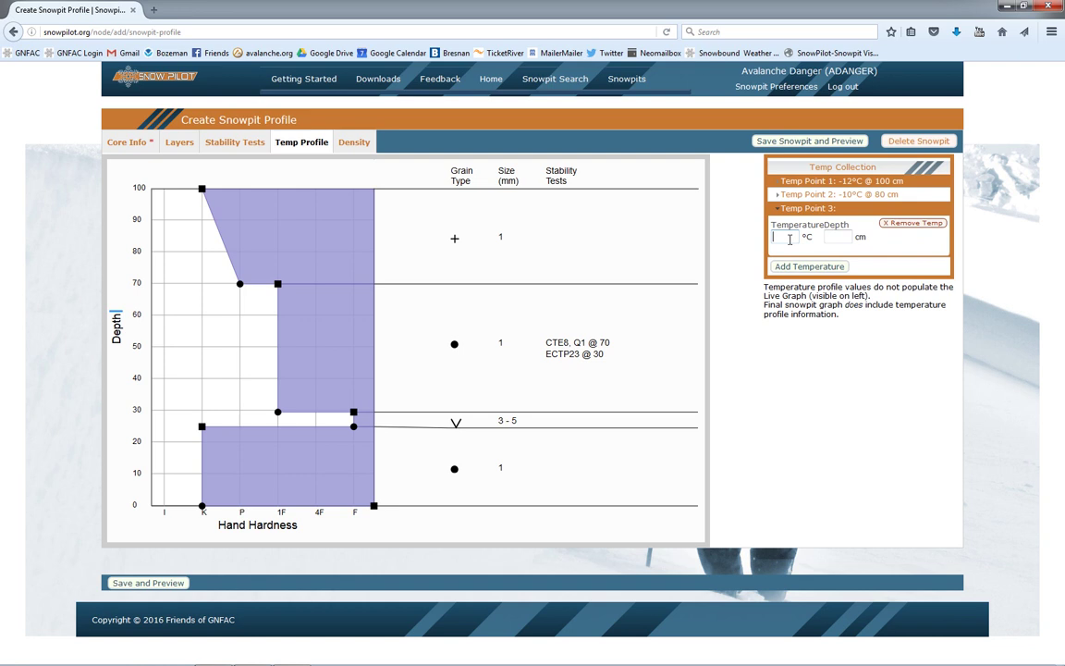
Step: Add temperature points of -9°C at 60 cm, -5°C at 30 cm and 0°C at 0 cm
left_click(839, 237)
type("60")
left_click(812, 267)
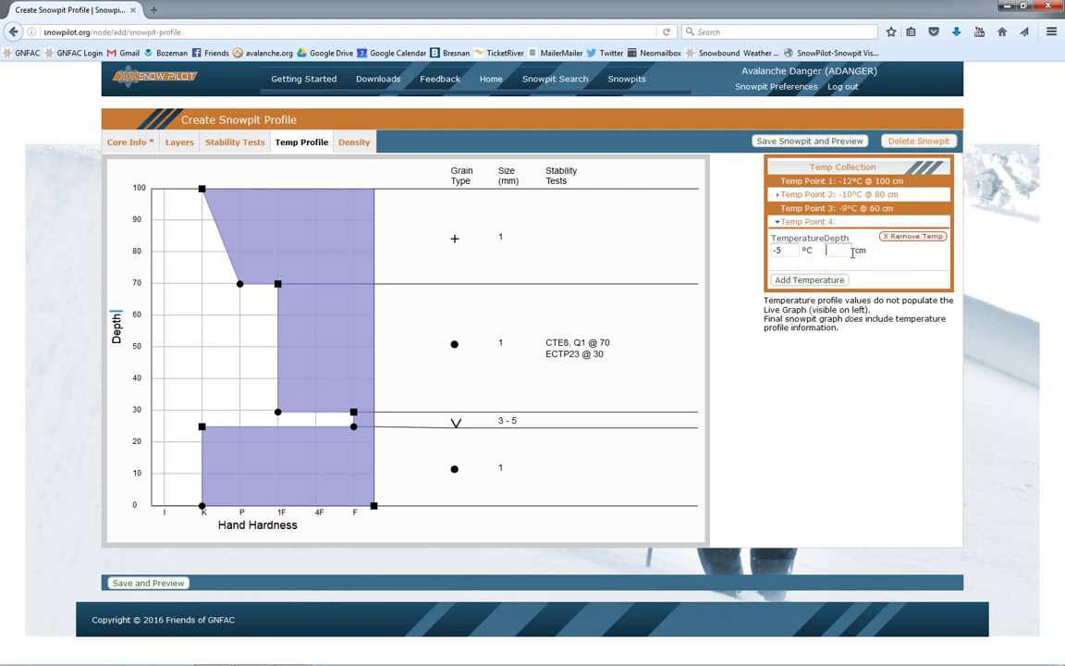
left_click(837, 251)
type("30")
left_click(805, 280)
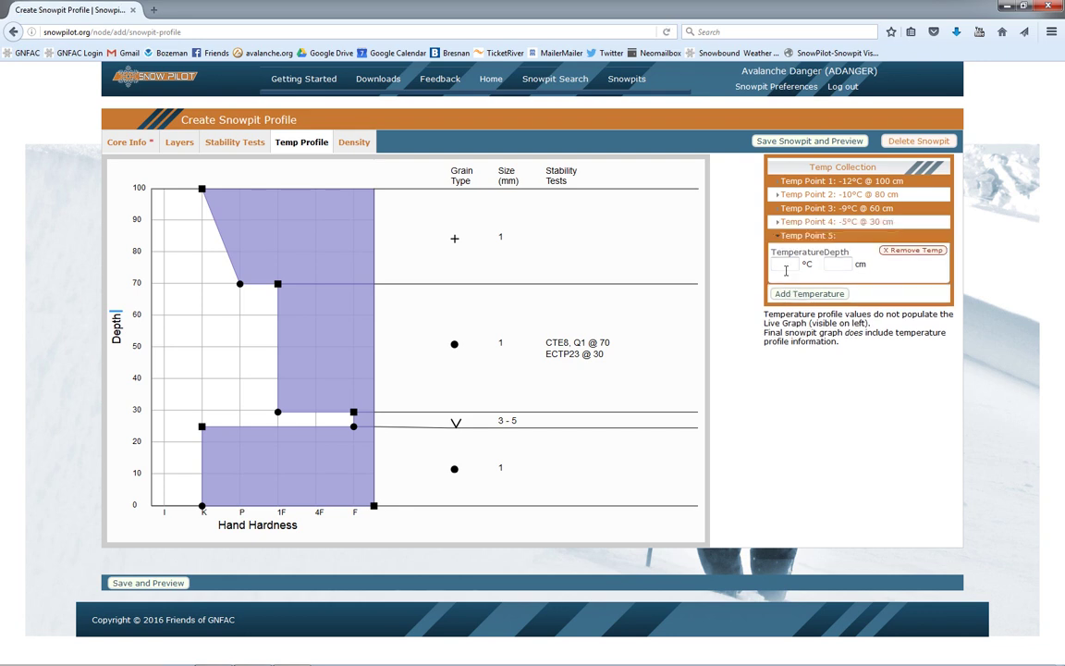
type("0")
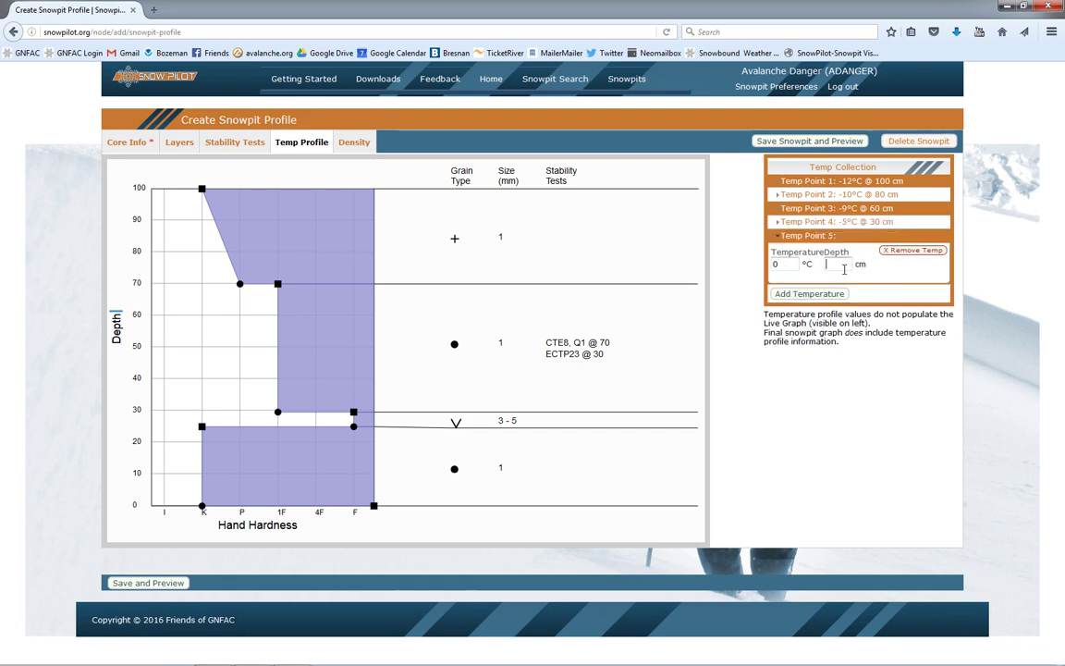
left_click(840, 264)
type("0")
left_click(825, 295)
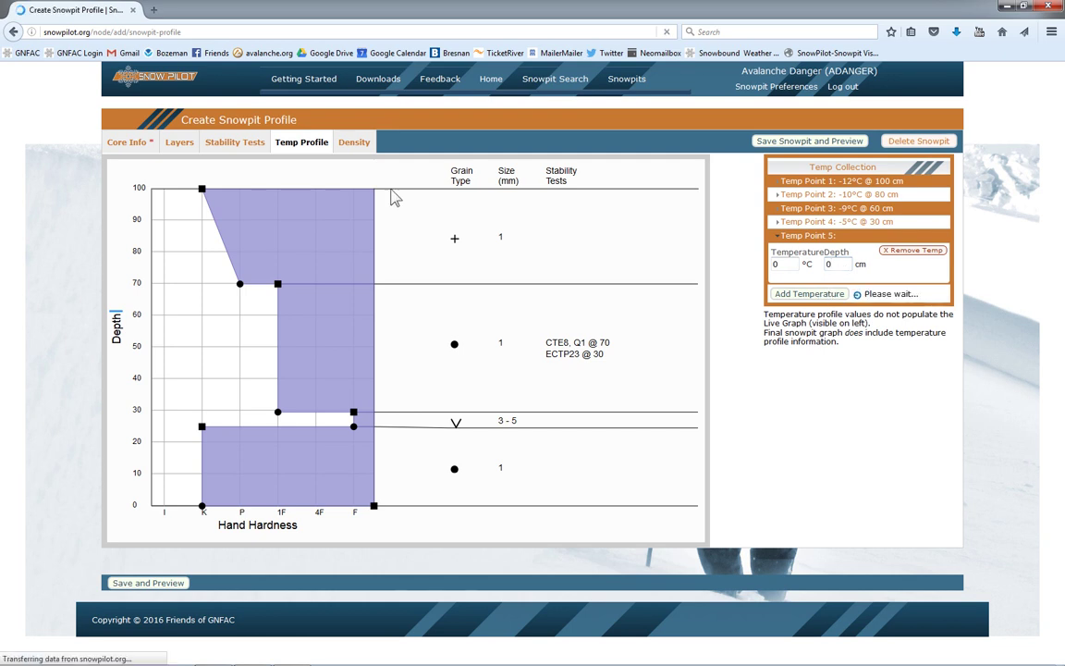
Step: Add two density measurements in the Density tab: 250 kg/m³ at 80 cm and 150 kg/m³ at 40 cm
left_click(355, 142)
left_click(782, 209)
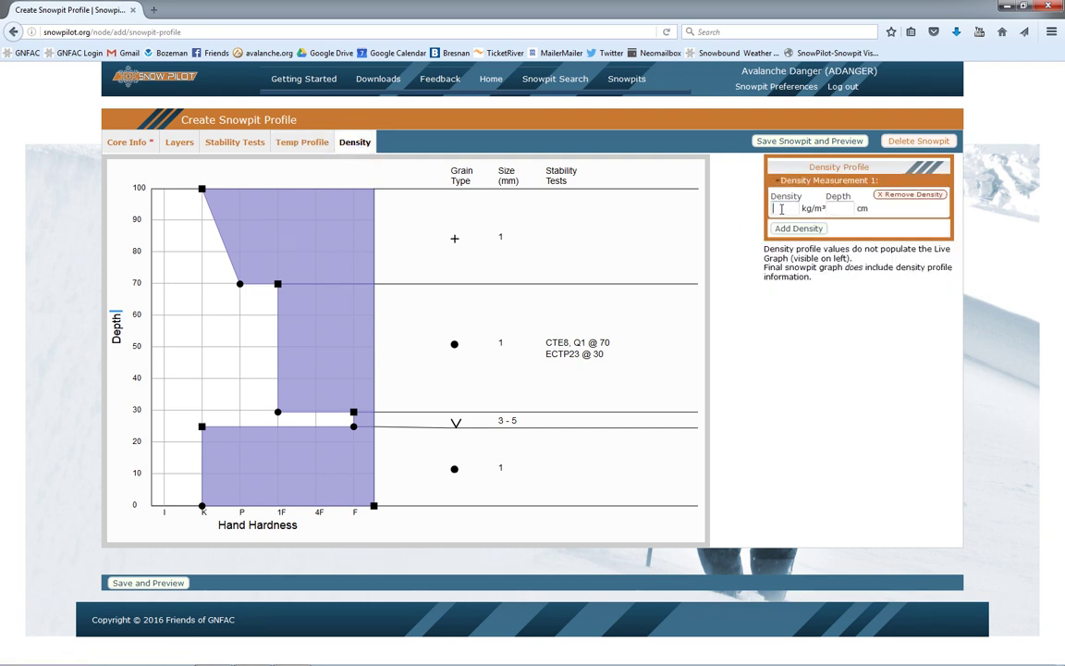
type("250")
left_click(843, 208)
left_click(796, 230)
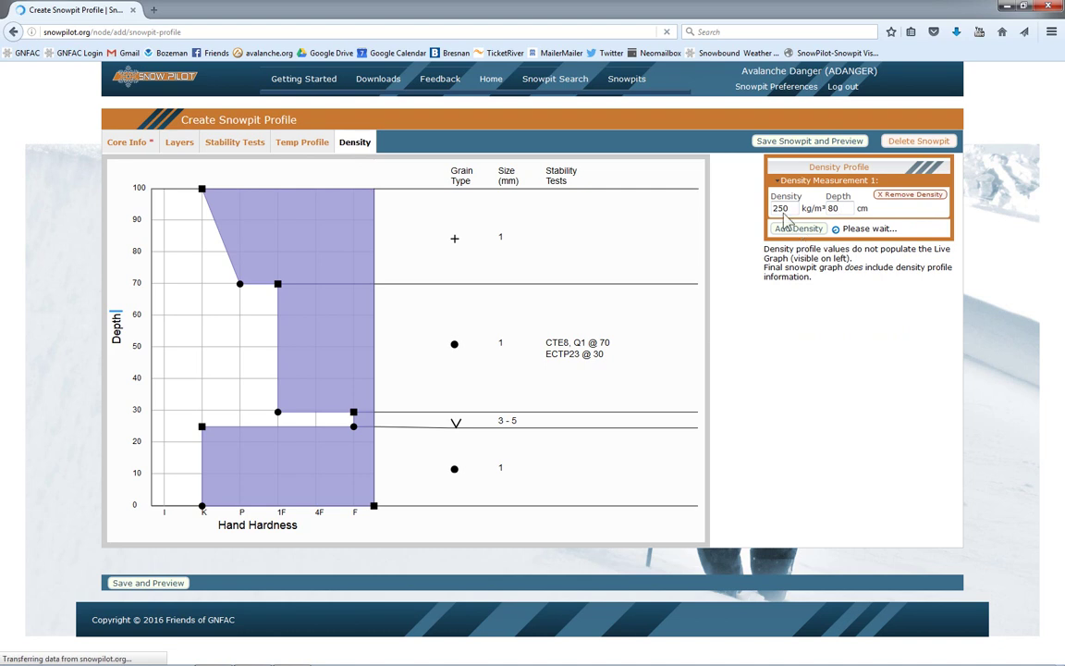
left_click(786, 222)
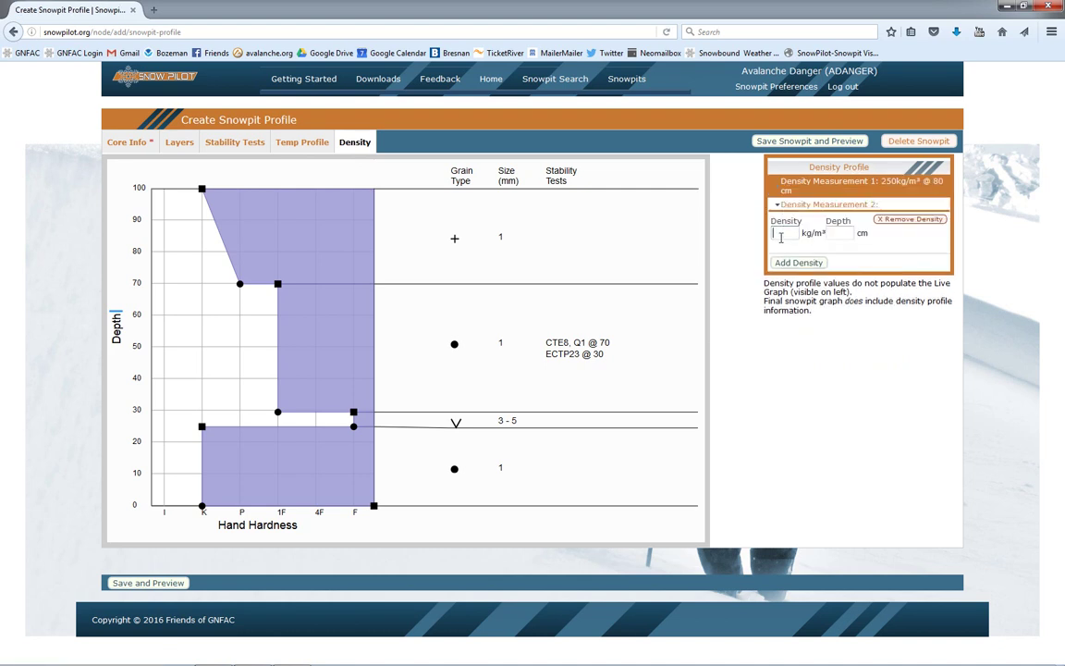
left_click(833, 233)
type("40")
left_click(803, 264)
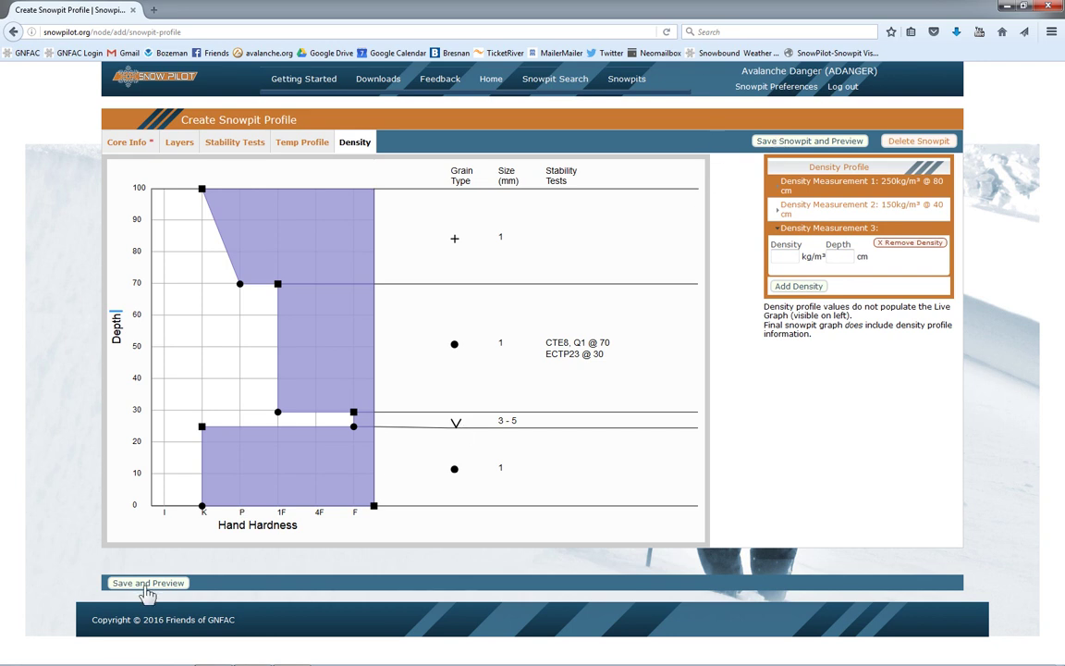
Step: Save the Test Tuesday snowpit and view its full preview graph
left_click(812, 145)
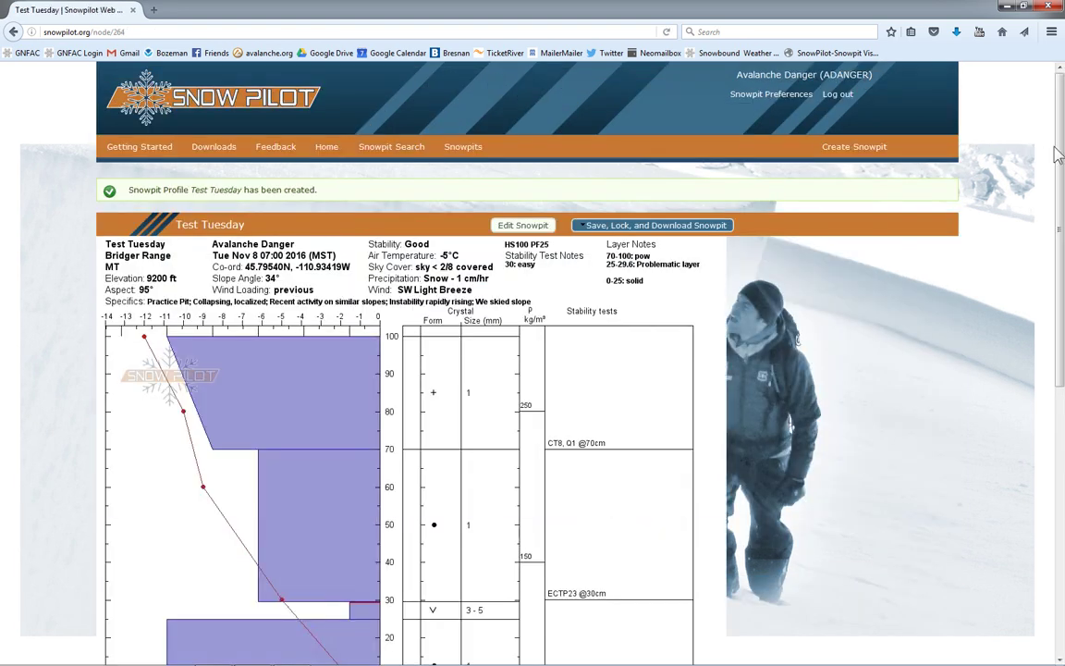
left_click_drag(1057, 154, 1017, 185)
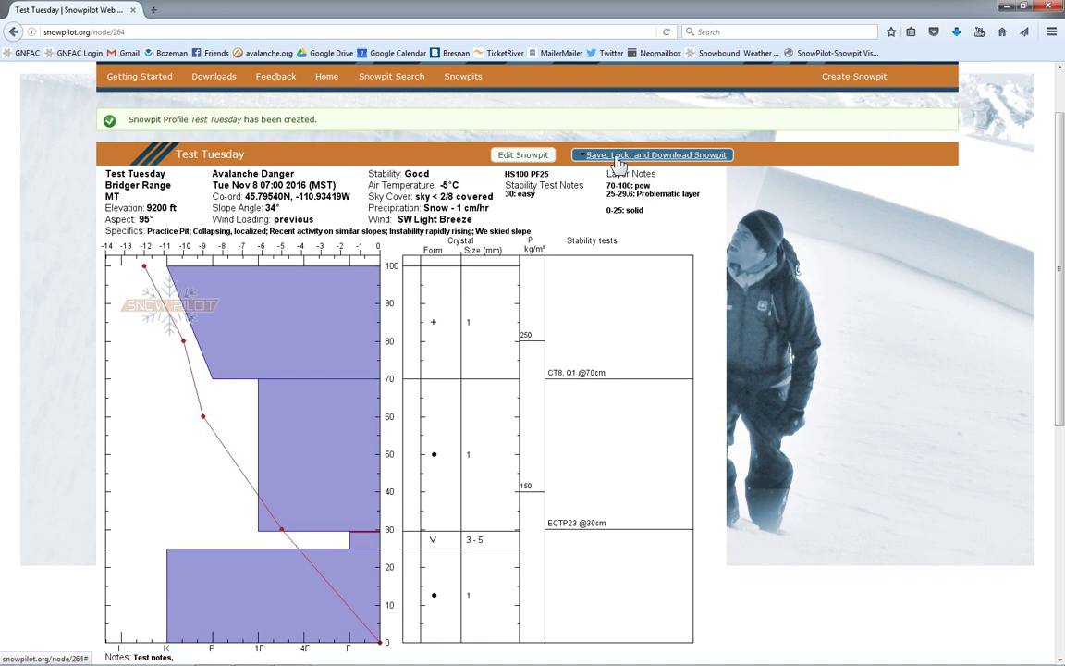
Step: Lock the Test Tuesday pit and save it as the JPG file Test Tuesday-08-Nov.jpg
left_click(618, 157)
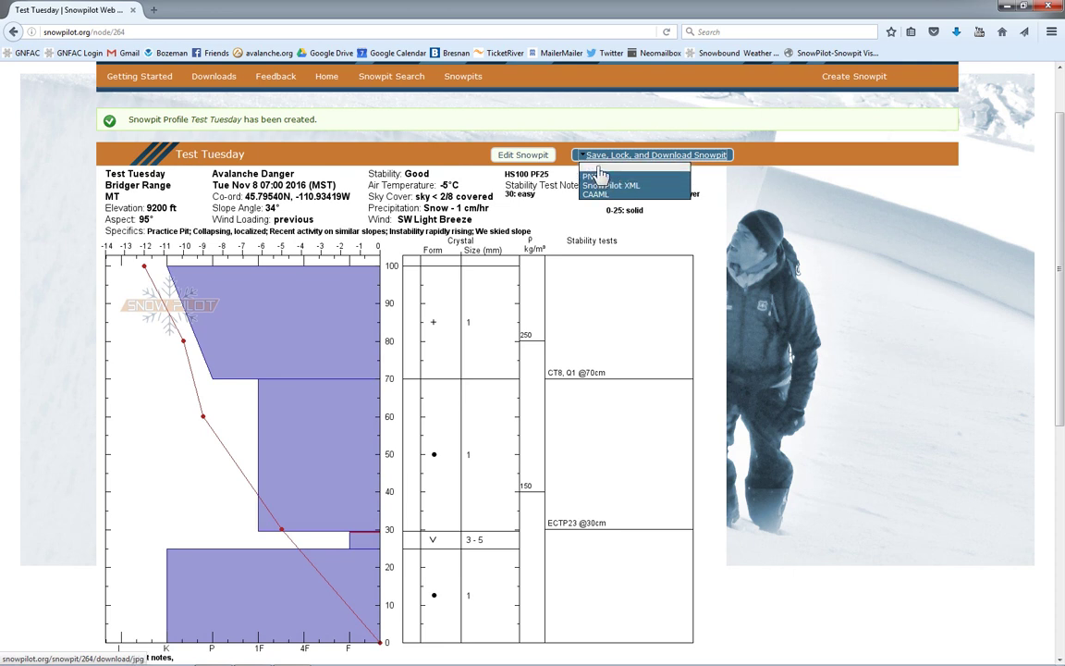
left_click(600, 174)
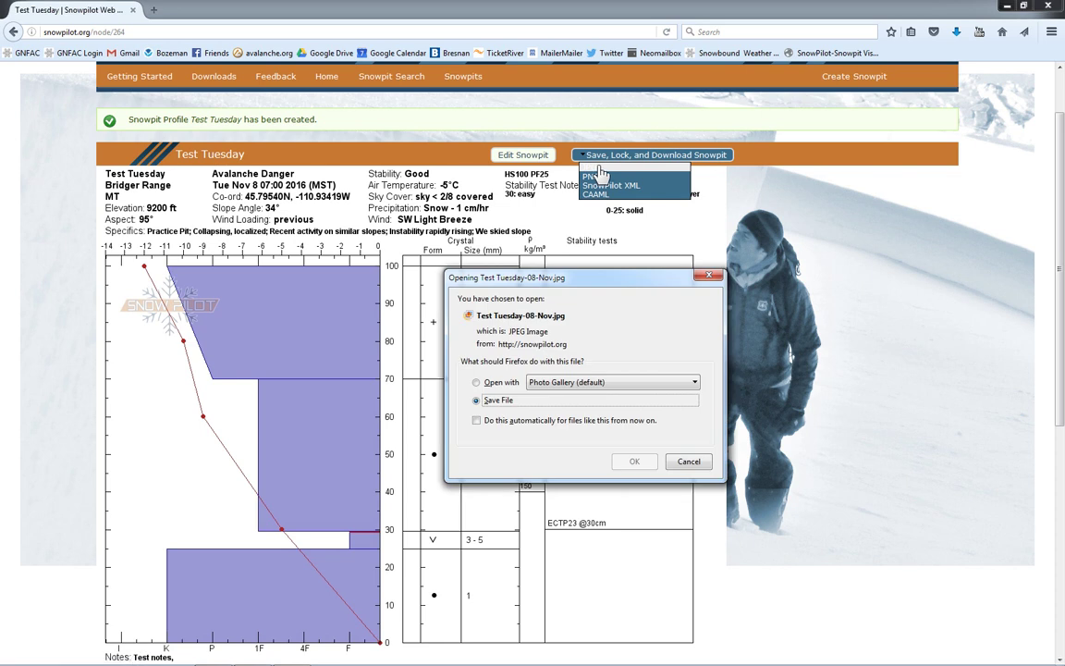
left_click(634, 462)
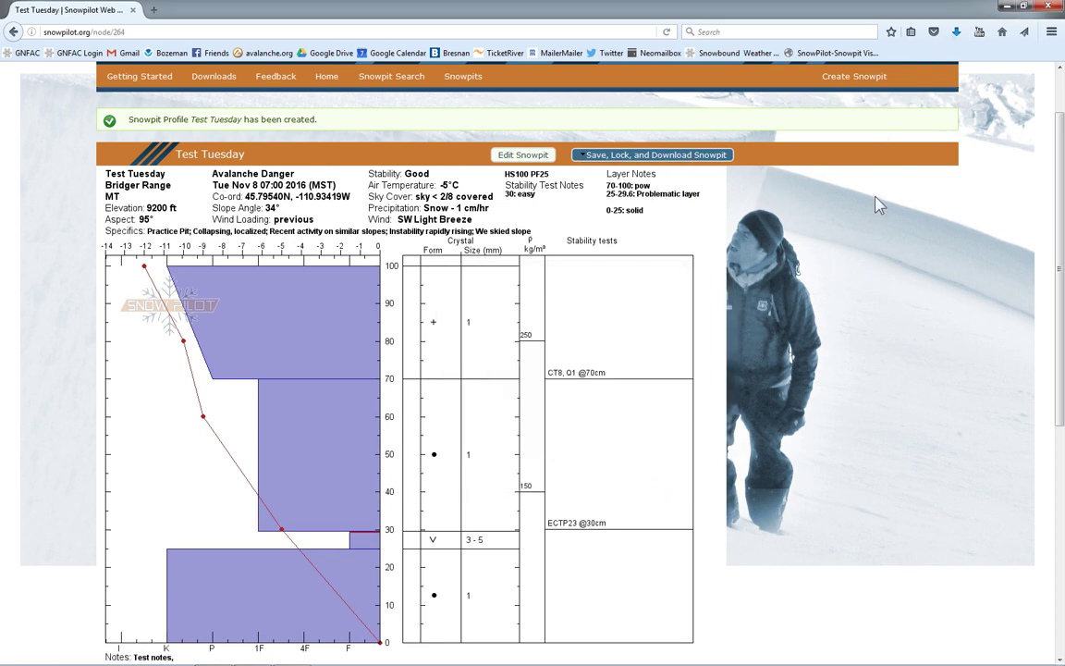
left_click_drag(1063, 240, 1063, 198)
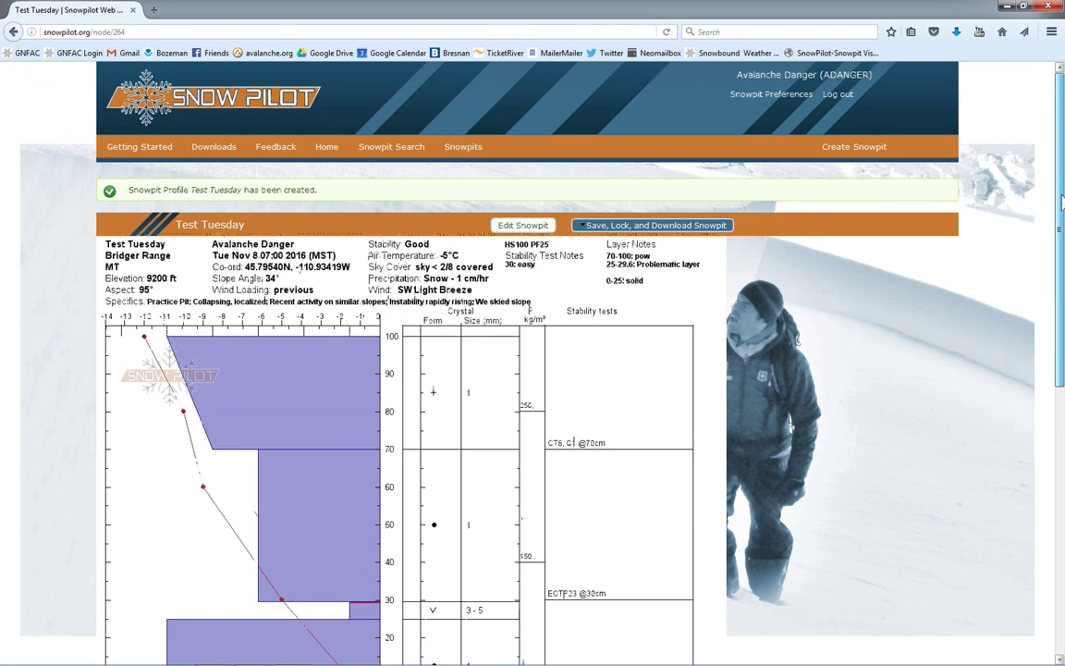
Step: Open Test Tuesday from the home page's recent snowpits to check it, then return home
left_click(327, 158)
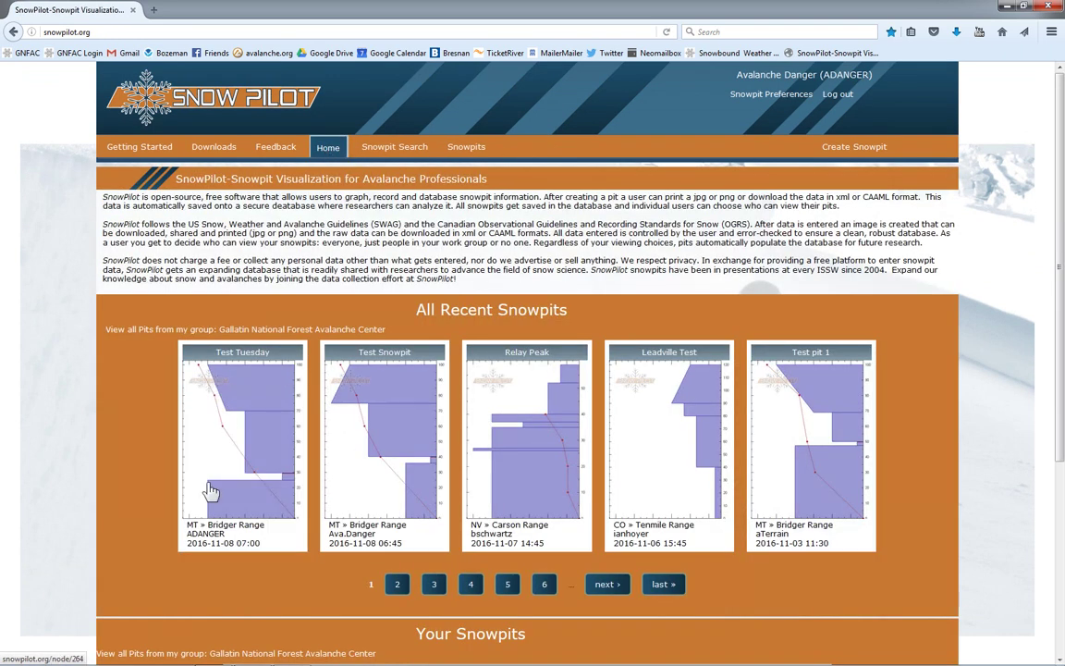
left_click(254, 425)
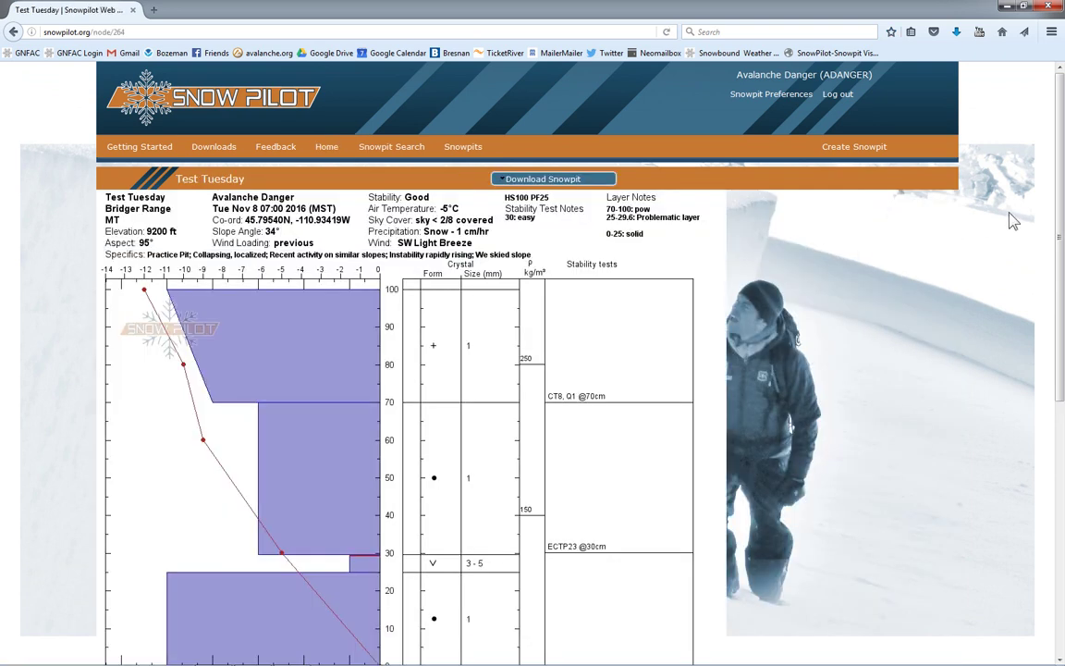
scroll(1060, 219, "down", 1)
scroll(1060, 219, "up", 1)
left_click(328, 147)
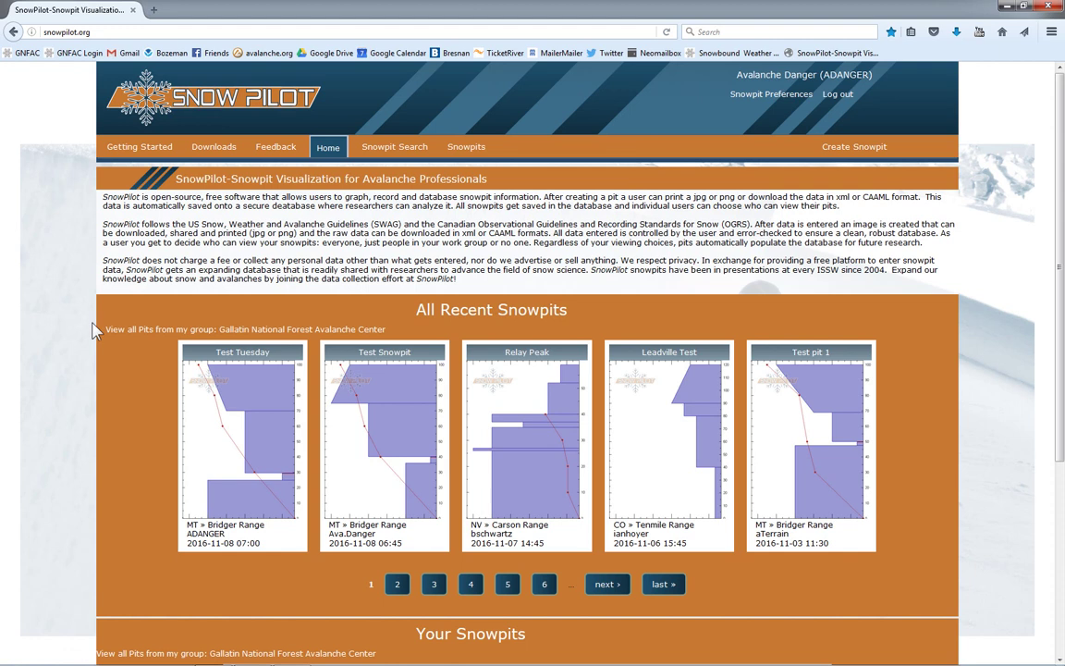
Step: List the Gallatin National Forest Avalanche Center group's pits and inspect the region filter without changing it
left_click(248, 335)
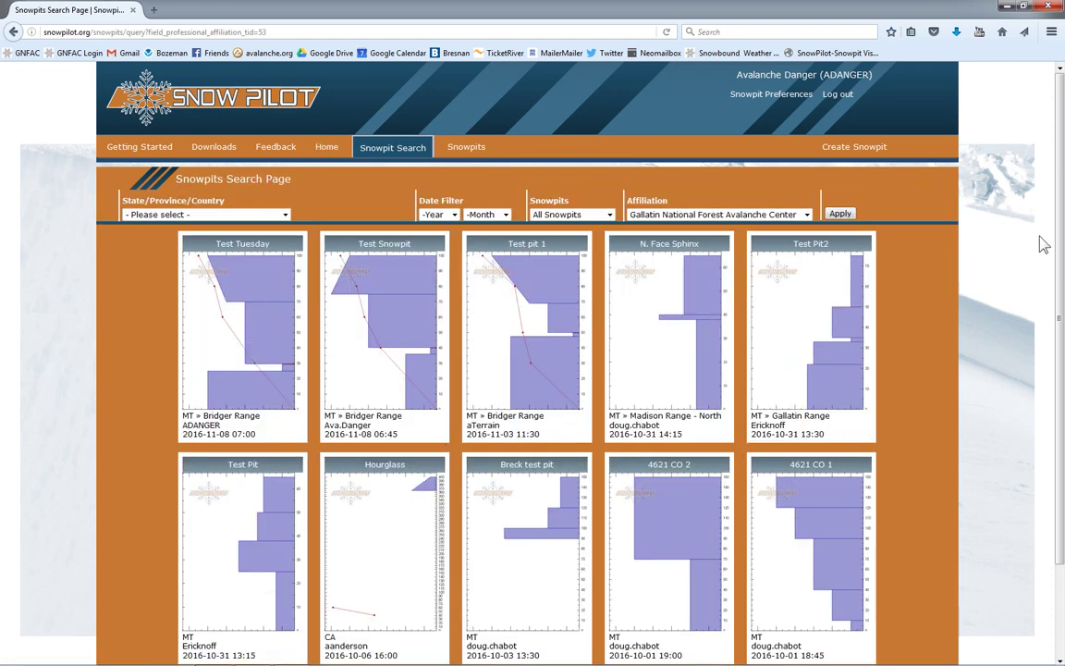
scroll(1060, 246, "down", 1)
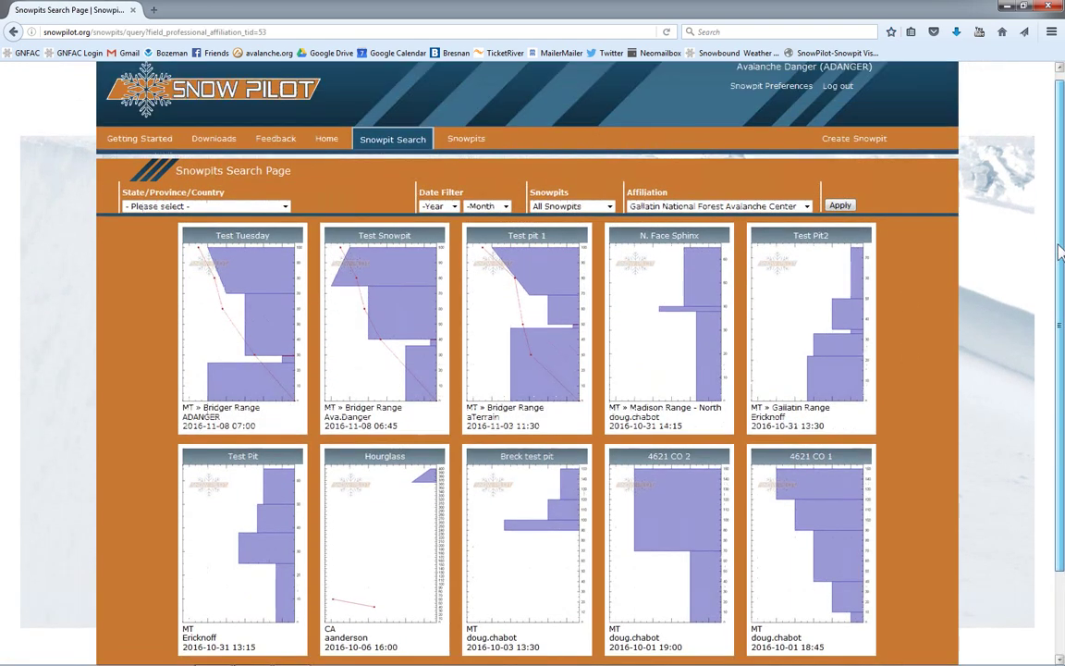
left_click(284, 206)
left_click(285, 211)
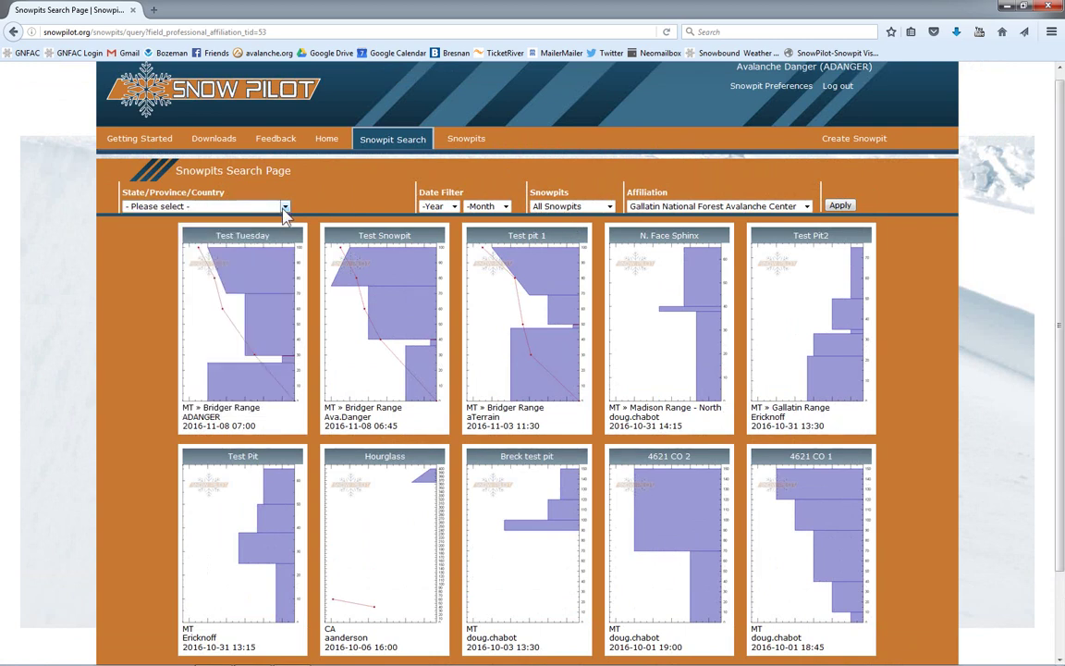
left_click(285, 210)
left_click(309, 202)
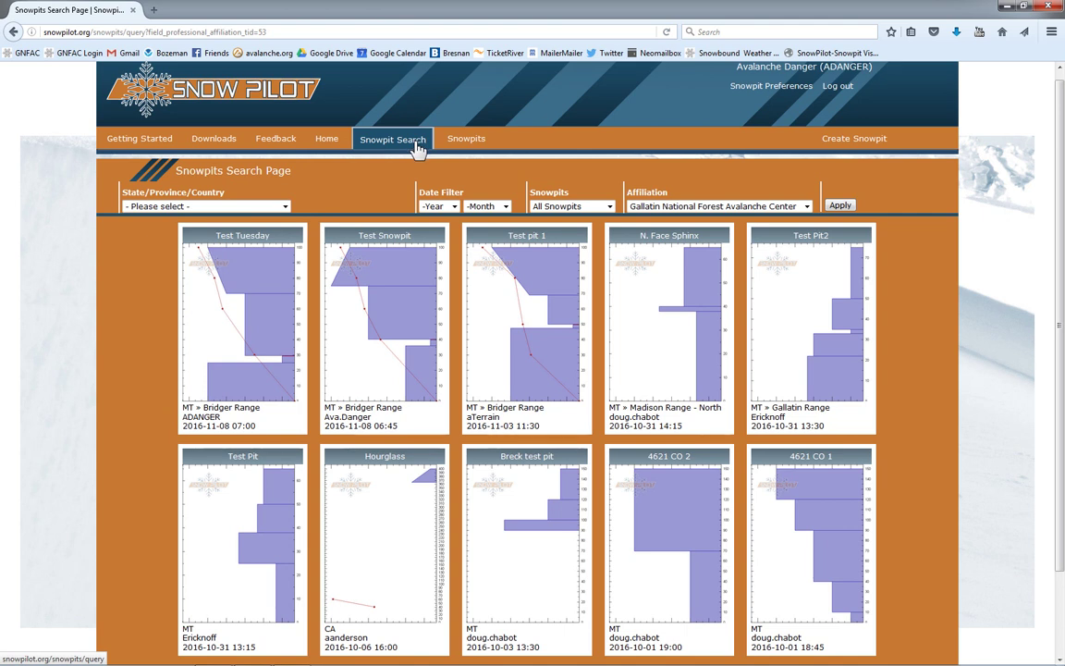
Step: Return home, scroll down to Your Snowpits and open the Test Tuesday pit
left_click(334, 146)
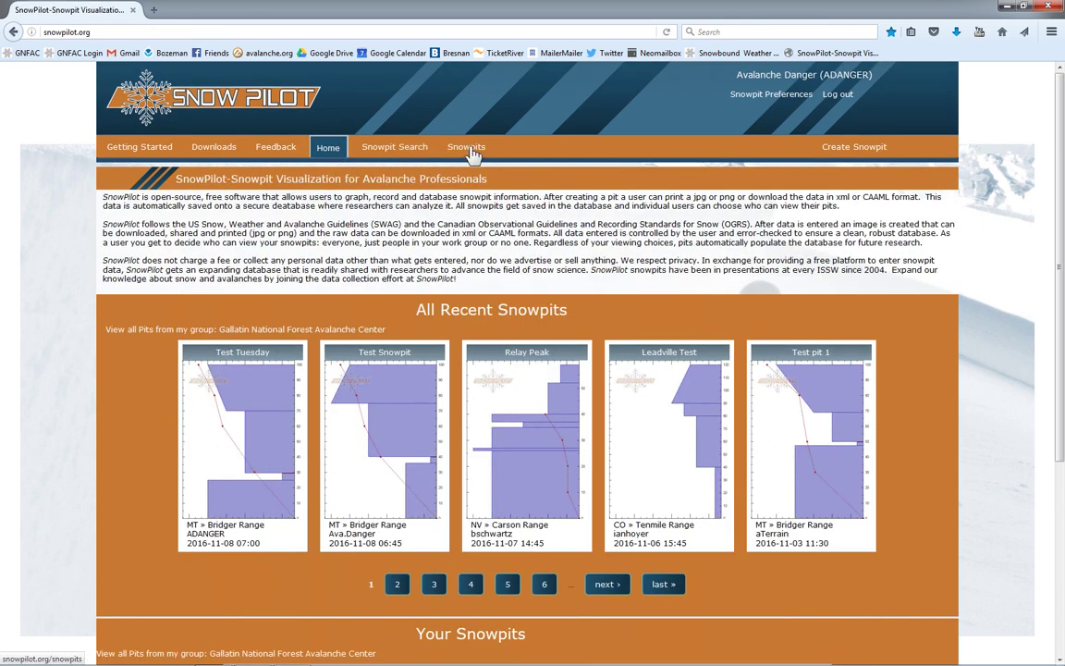
scroll(1050, 250, "down", 1)
scroll(1050, 250, "down", 1)
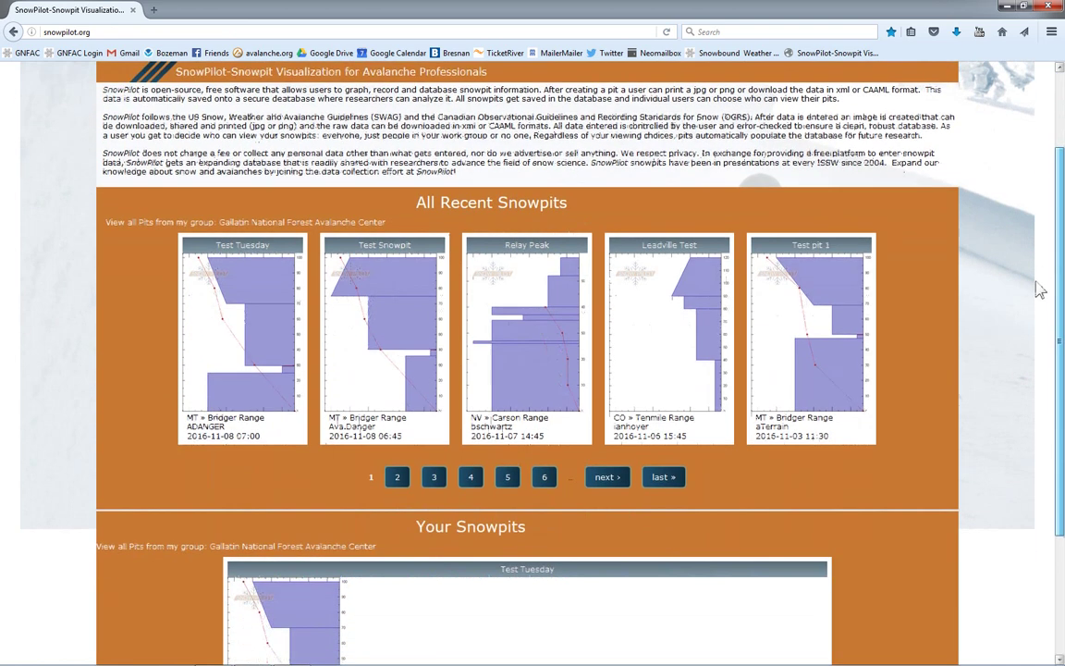
scroll(1047, 253, "up", 1)
scroll(1043, 257, "down", 1)
scroll(1041, 259, "down", 4)
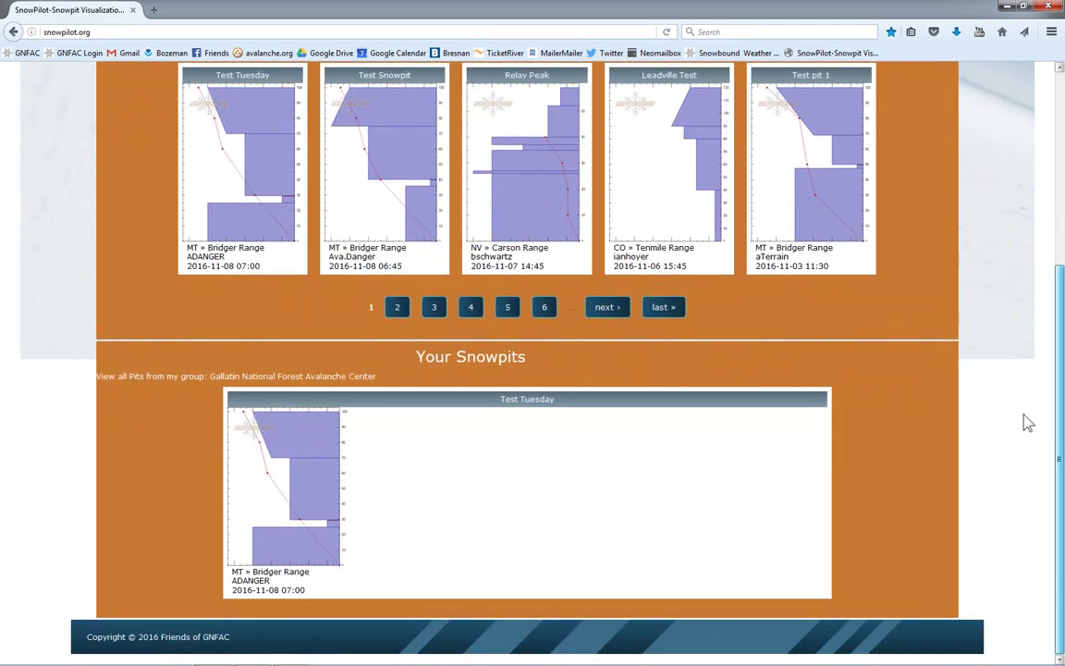
left_click(310, 465)
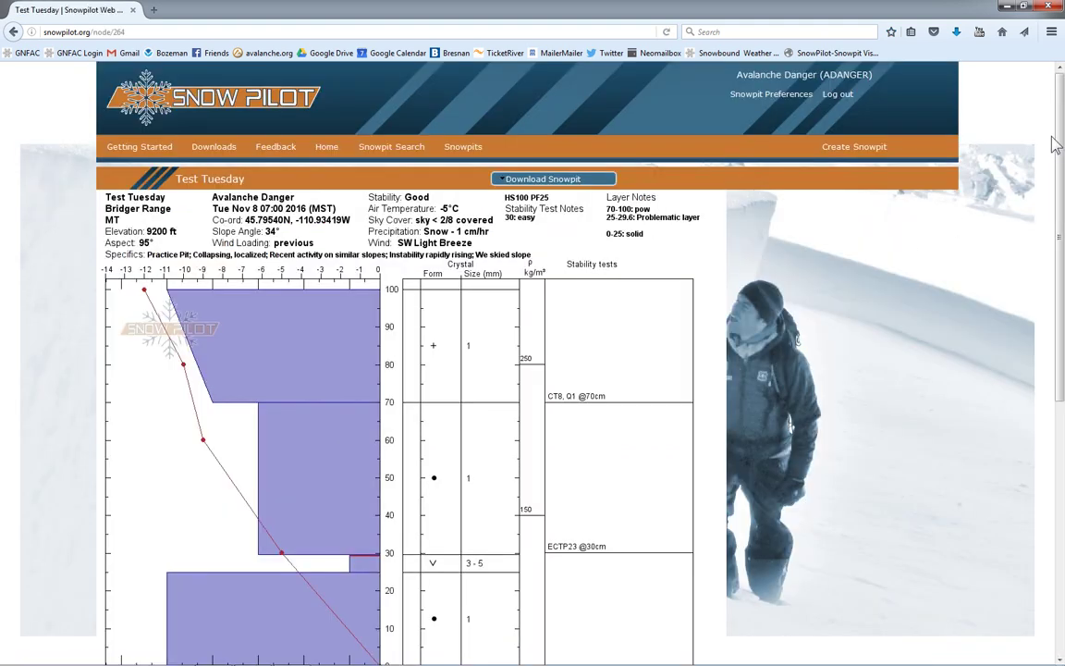
scroll(1061, 148, "down", 2)
left_click_drag(1060, 148, 1055, 110)
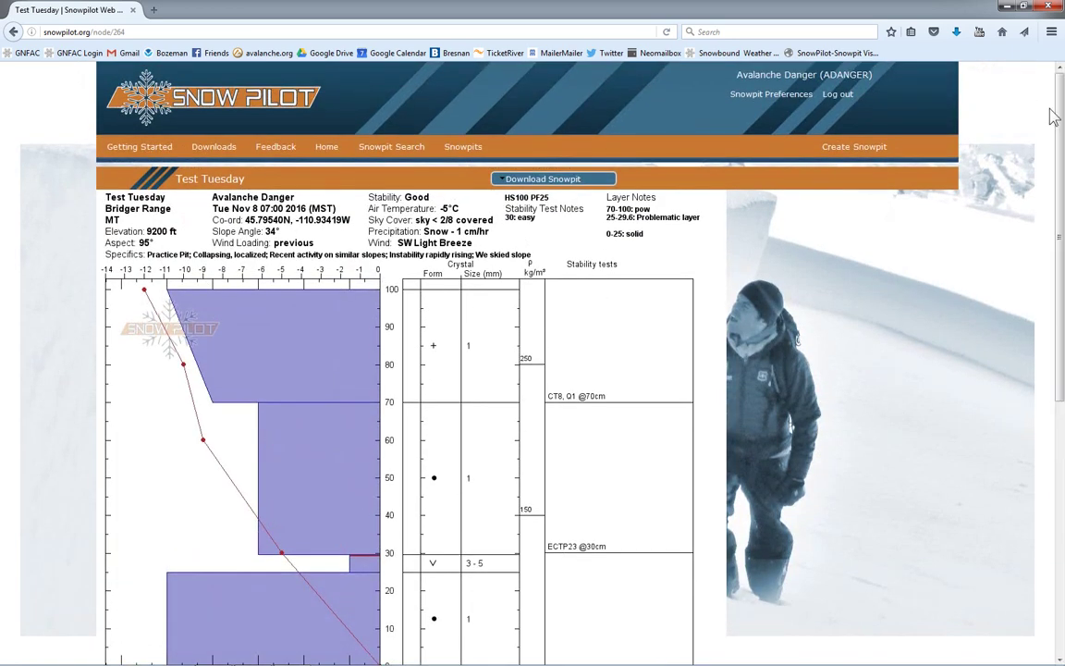